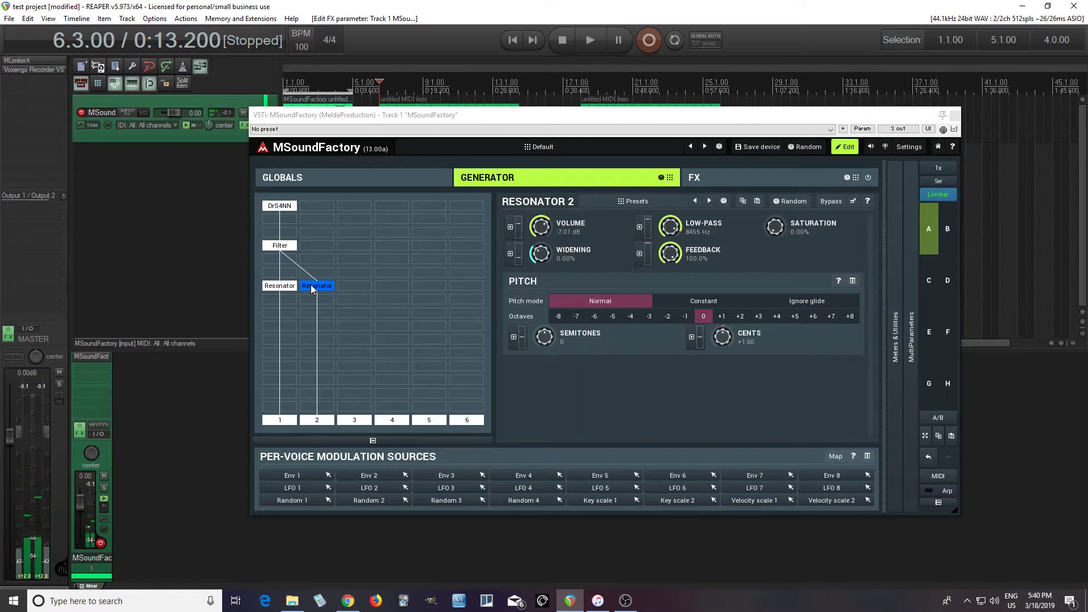
- Delete the TurboReverb 1 and Delay effects from the FX chain
{"action": "left_click", "coordinate": [712, 179]}
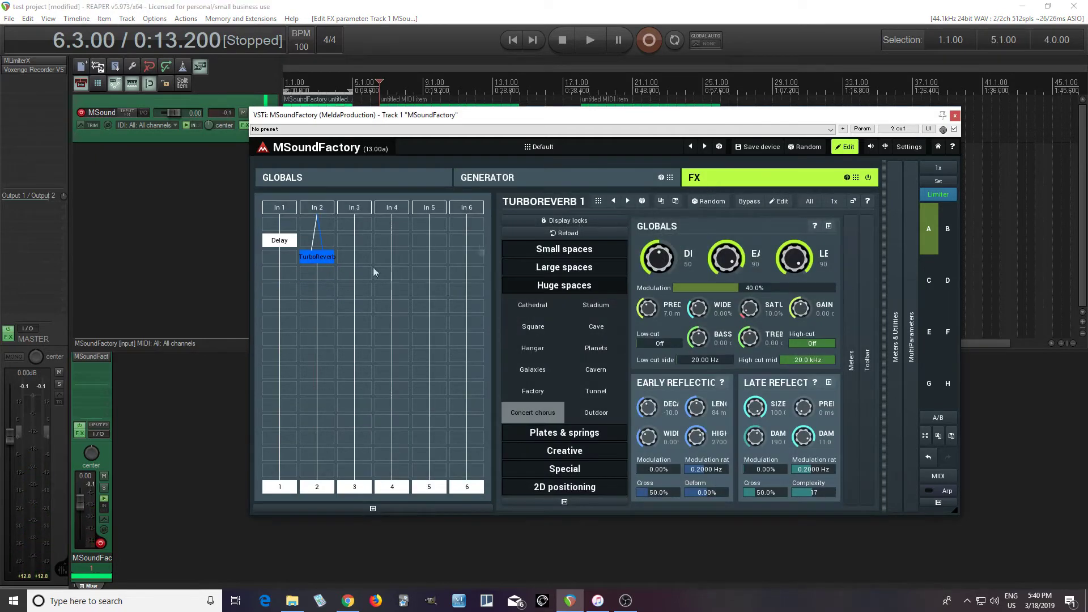
{"action": "double_click", "coordinate": [315, 260]}
{"action": "left_click", "coordinate": [675, 454]}
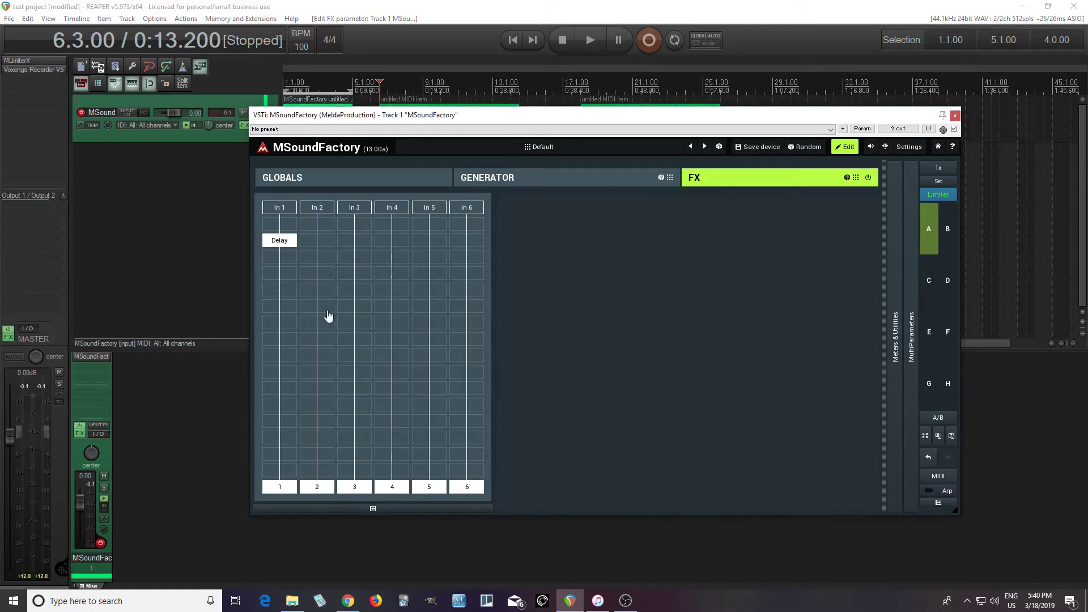
{"action": "double_click", "coordinate": [280, 243]}
{"action": "left_click", "coordinate": [585, 373]}
- Delete the Resonator 2 module from the generator chain
{"action": "left_click", "coordinate": [525, 186]}
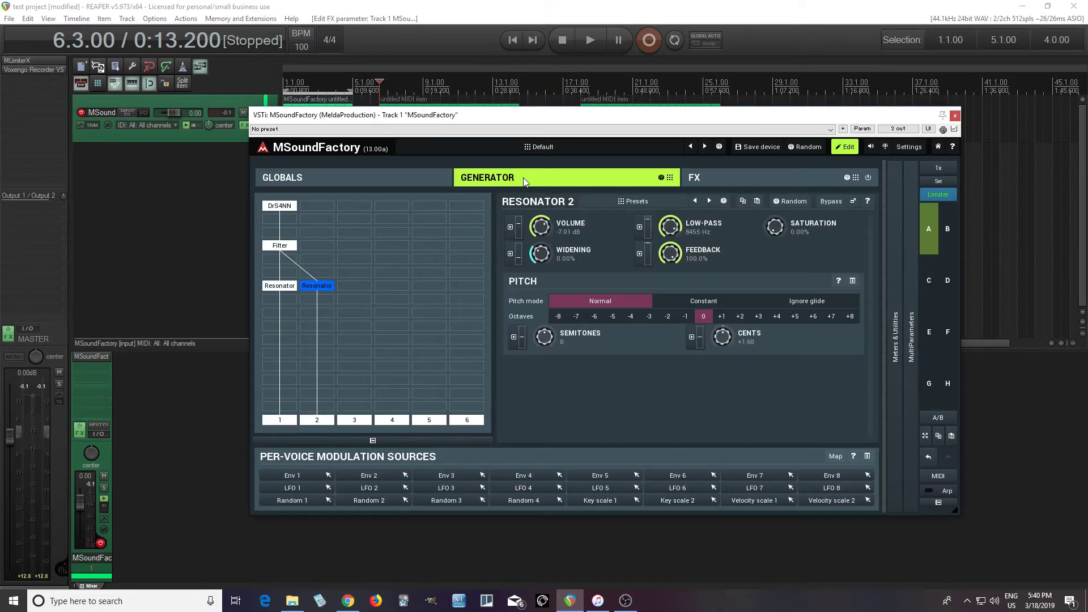
{"action": "double_click", "coordinate": [314, 284]}
{"action": "left_click", "coordinate": [623, 401]}
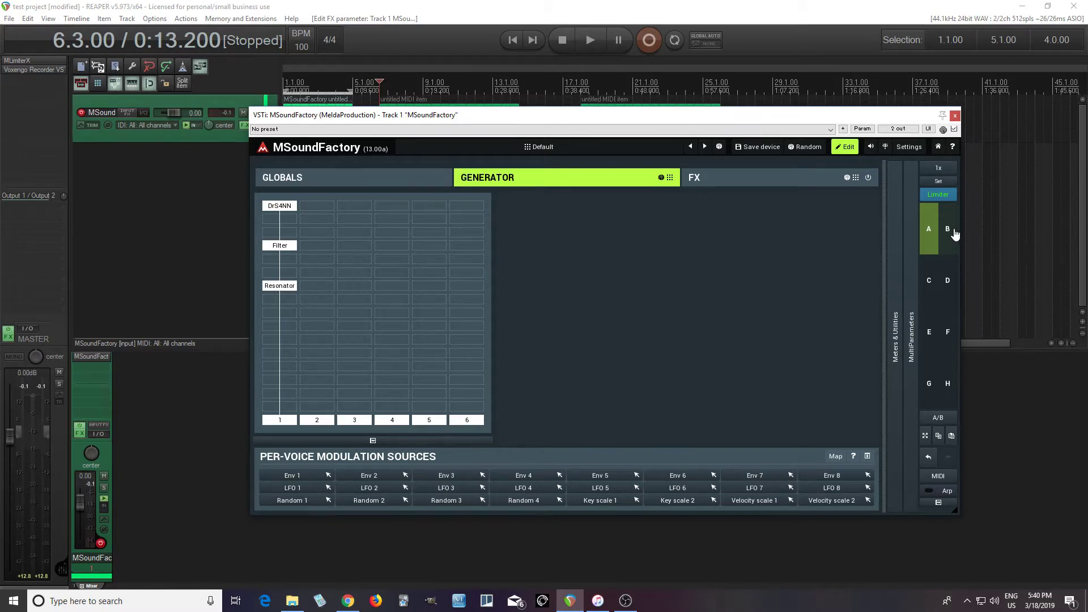
- Load the Electric bass preset from the bass folder into empty slot B, then shrink the plugin window
{"action": "left_click", "coordinate": [956, 233]}
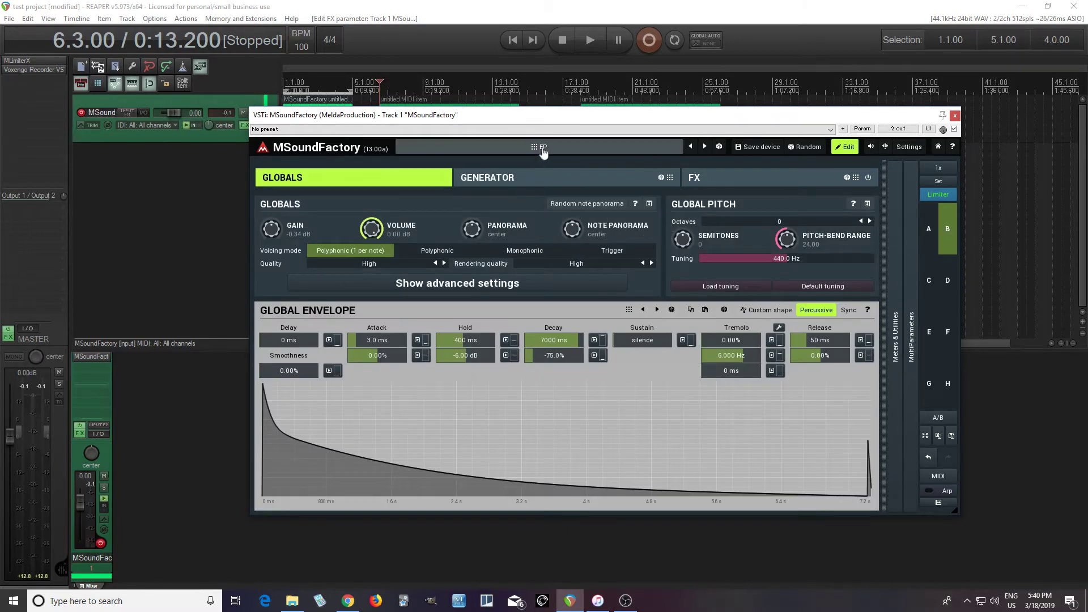
{"action": "left_click", "coordinate": [543, 149]}
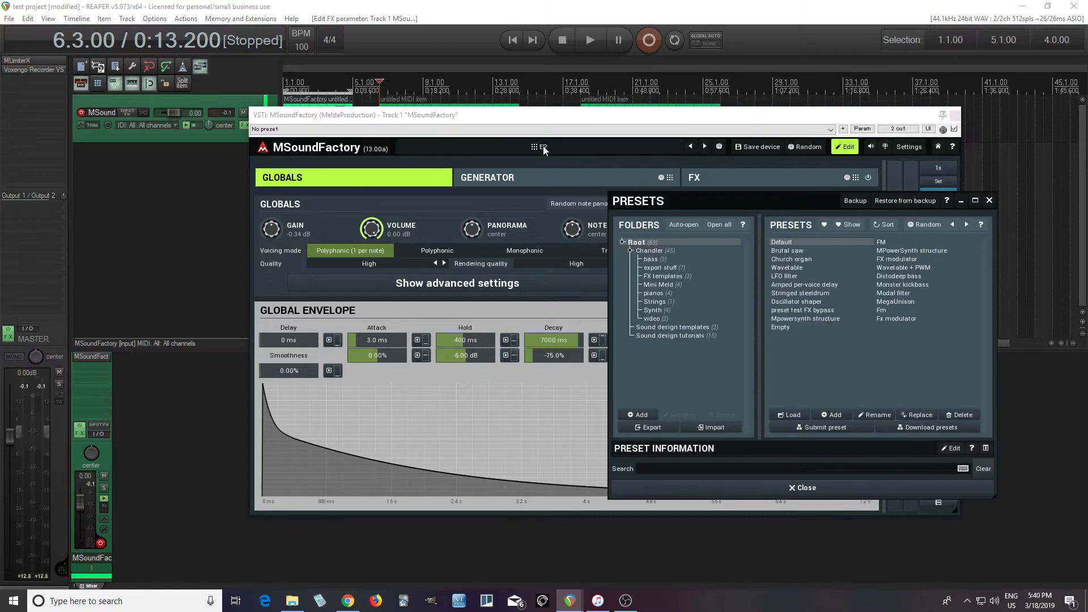
{"action": "left_click", "coordinate": [663, 259]}
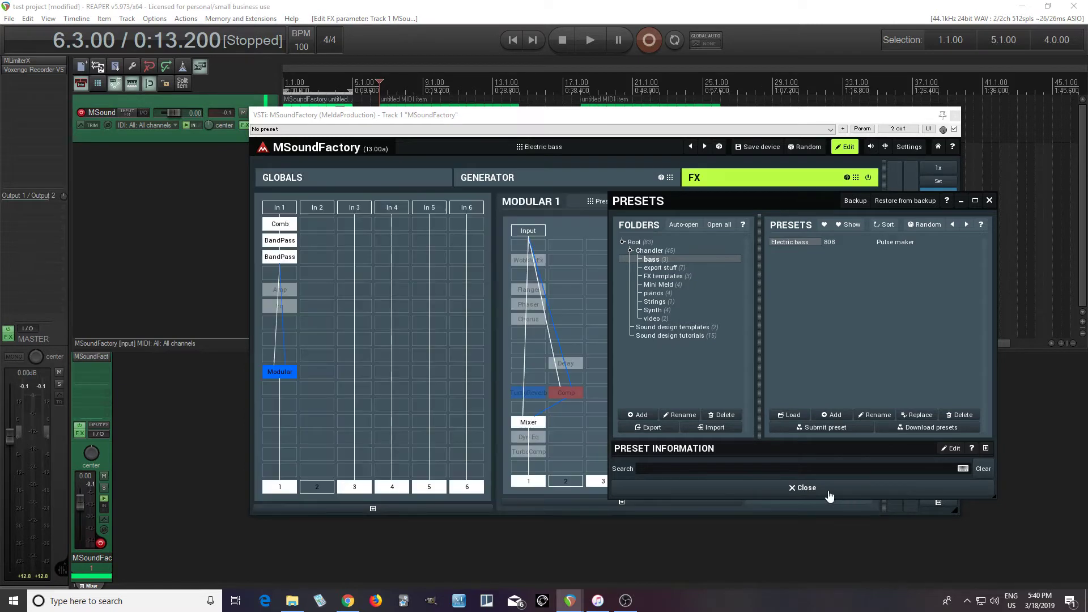
{"action": "left_click", "coordinate": [829, 491]}
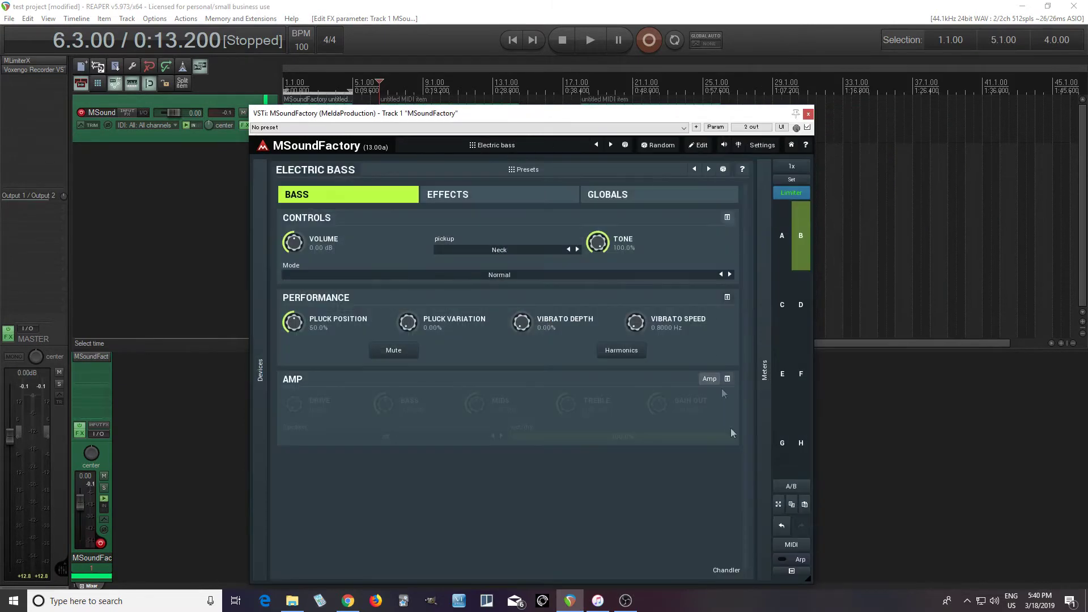
{"action": "left_click_drag", "start_coordinate": [809, 581], "coordinate": [758, 456]}
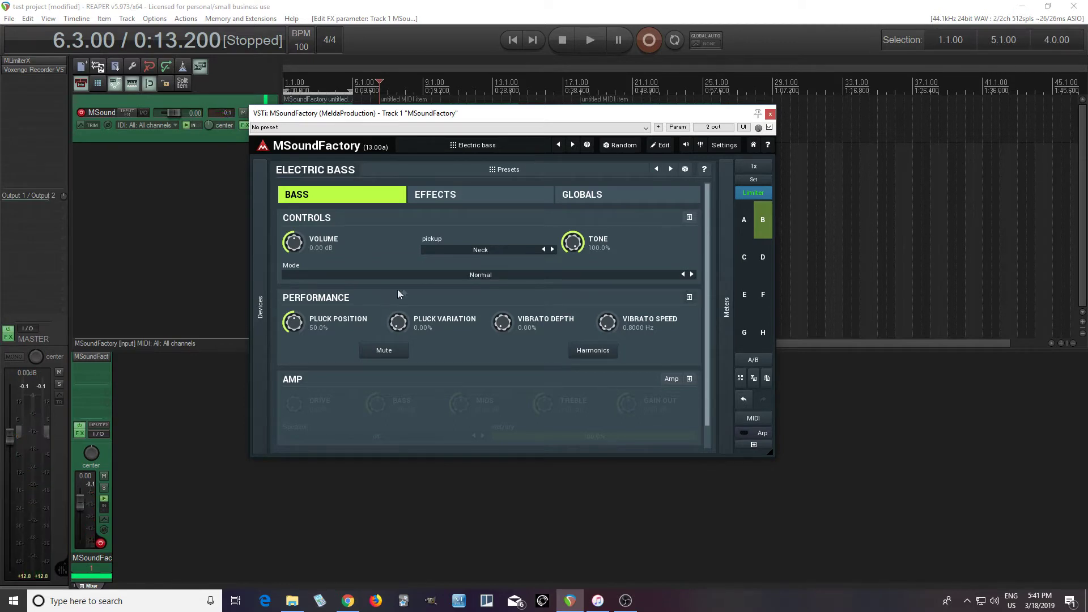
{"action": "left_click", "coordinate": [490, 281]}
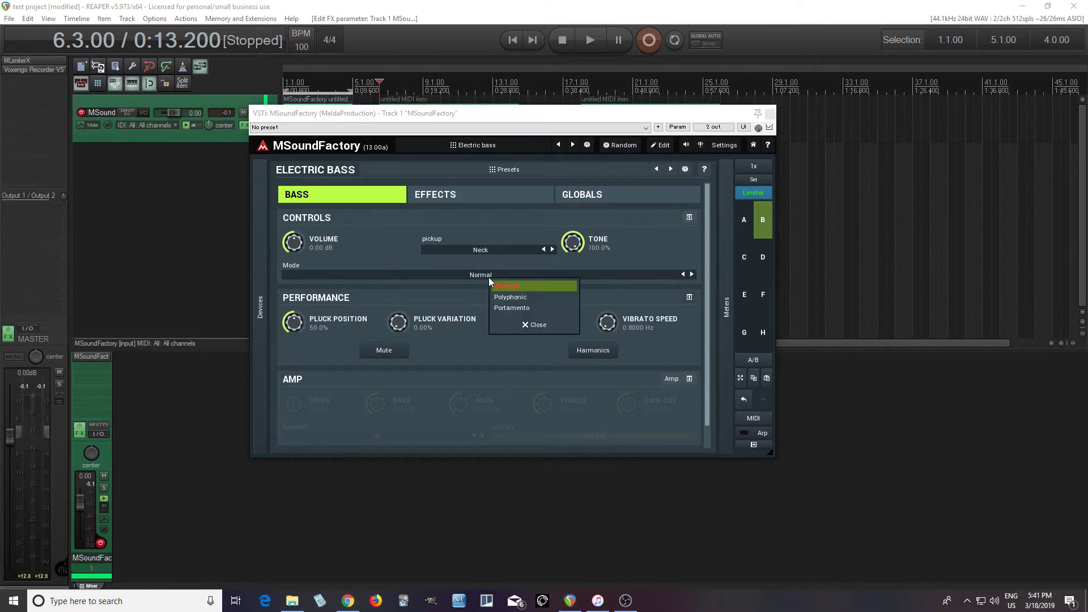
{"action": "left_click", "coordinate": [530, 298]}
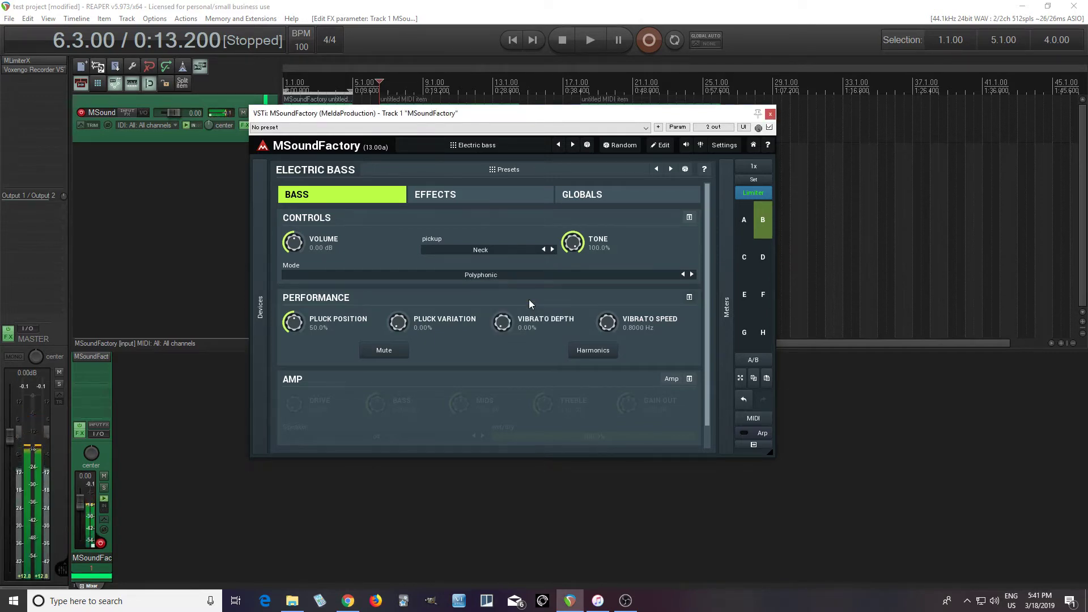
{"action": "left_click", "coordinate": [495, 276]}
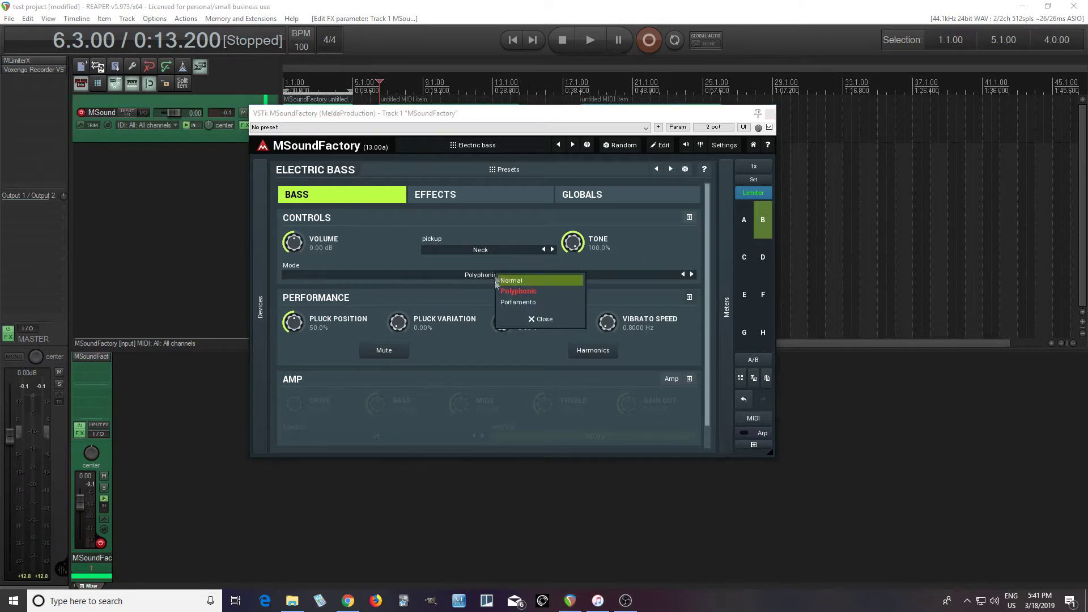
{"action": "left_click", "coordinate": [507, 302]}
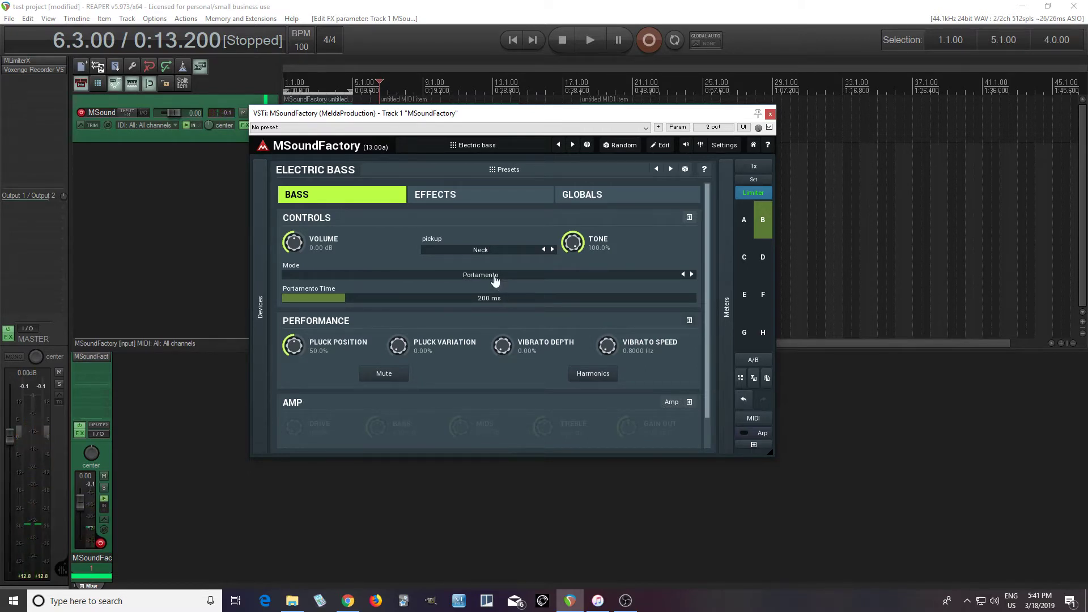
{"action": "left_click", "coordinate": [495, 278]}
{"action": "left_click", "coordinate": [507, 284]}
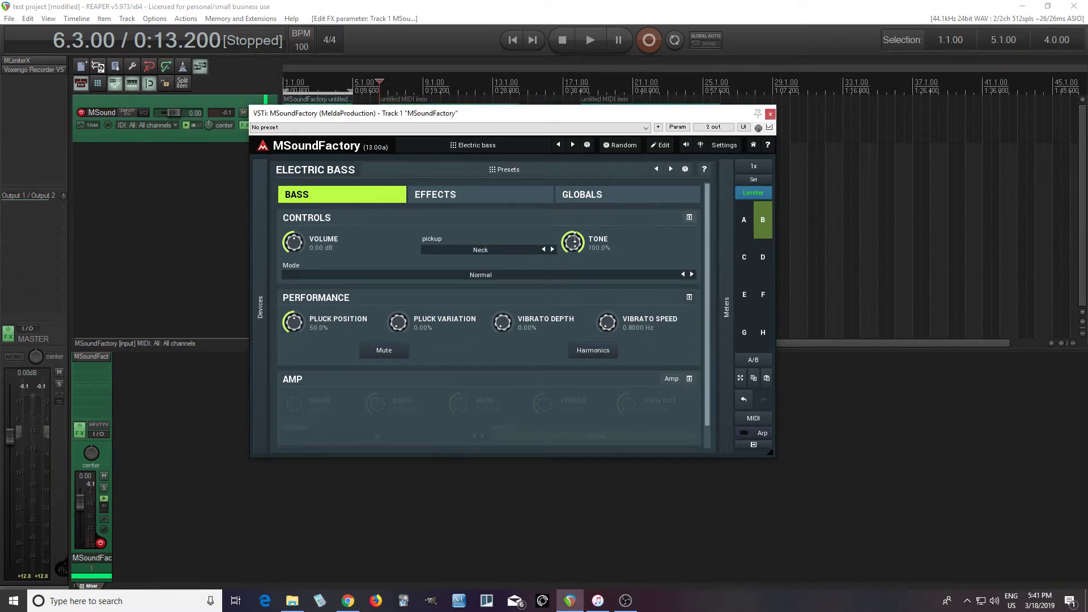
{"action": "mouse_move", "coordinate": [575, 239]}
{"action": "left_mouse_down"}
{"action": "mouse_move", "coordinate": [575, 295]}
{"action": "mouse_move", "coordinate": [574, 227]}
{"action": "left_mouse_up"}
{"action": "left_click", "coordinate": [391, 356]}
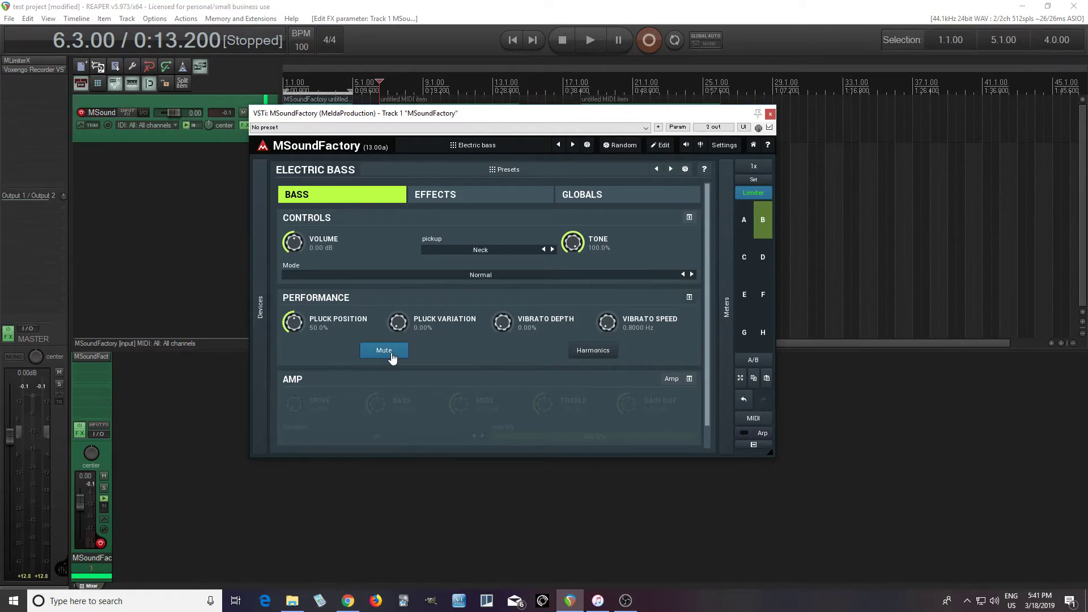
{"action": "left_click", "coordinate": [391, 356]}
{"action": "left_click", "coordinate": [392, 356]}
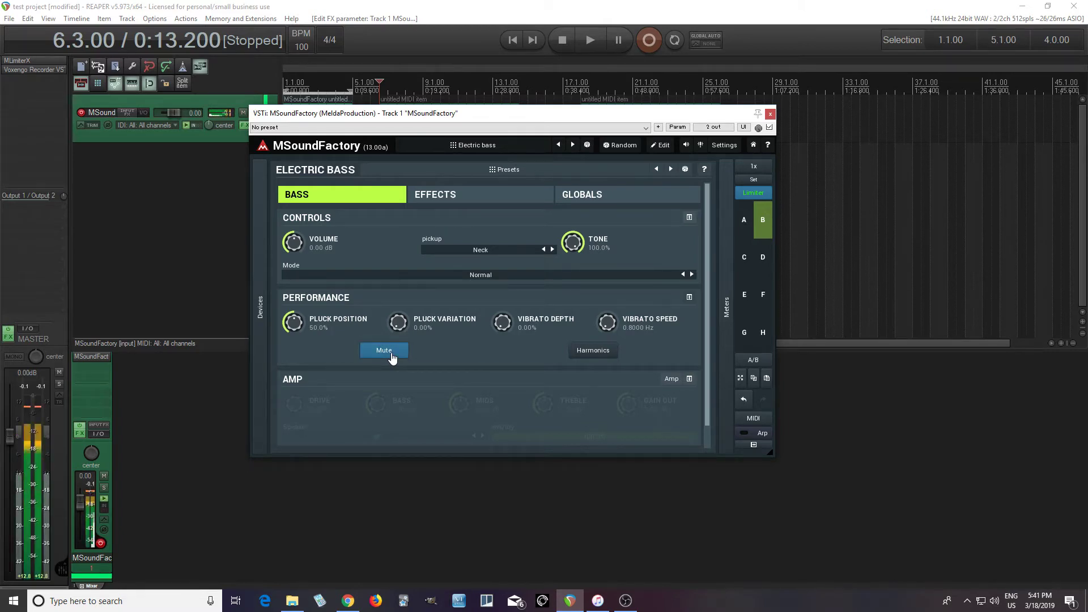
{"action": "left_click", "coordinate": [392, 355]}
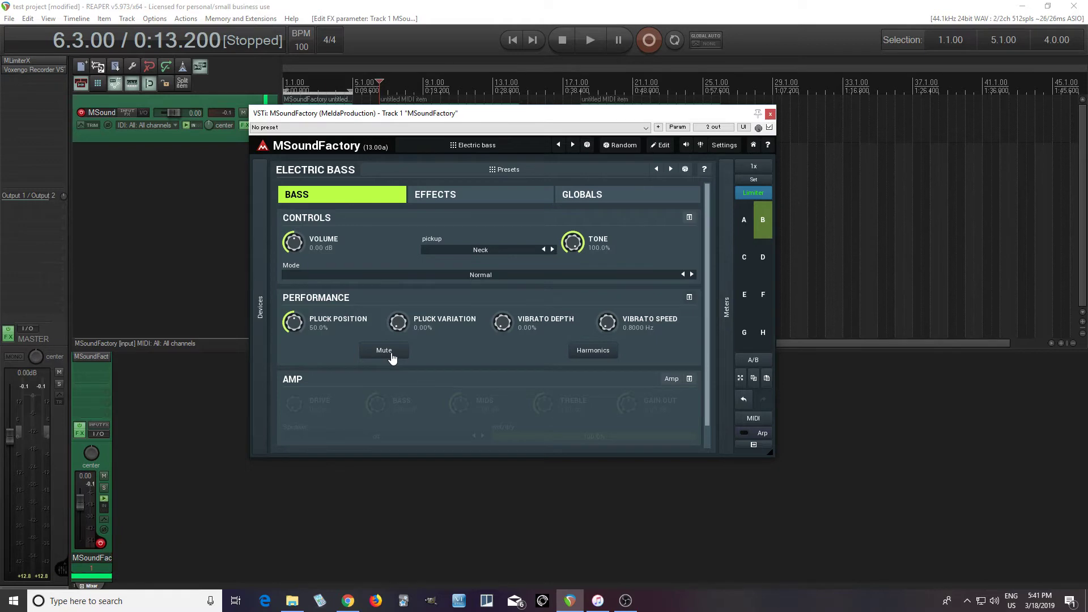
{"action": "left_click", "coordinate": [593, 351]}
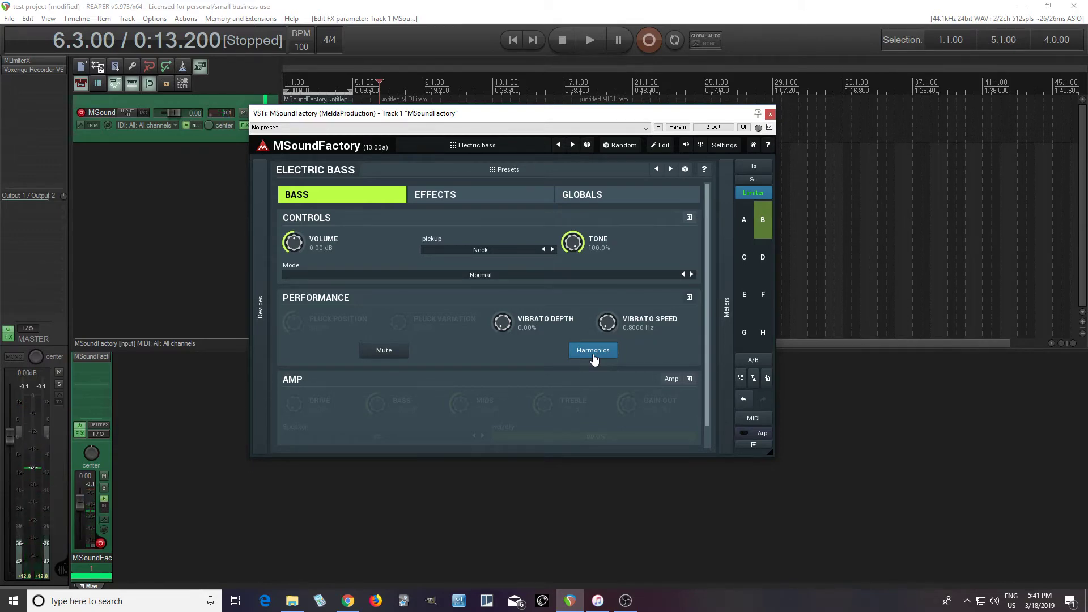
{"action": "left_click", "coordinate": [594, 360]}
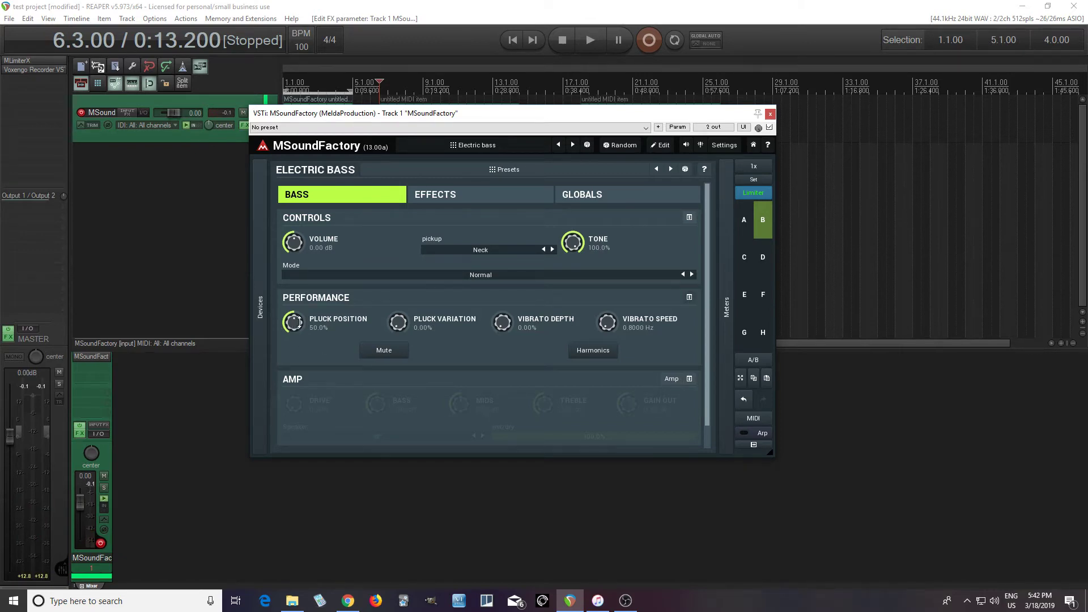
{"action": "left_click_drag", "start_coordinate": [300, 322], "coordinate": [299, 349]}
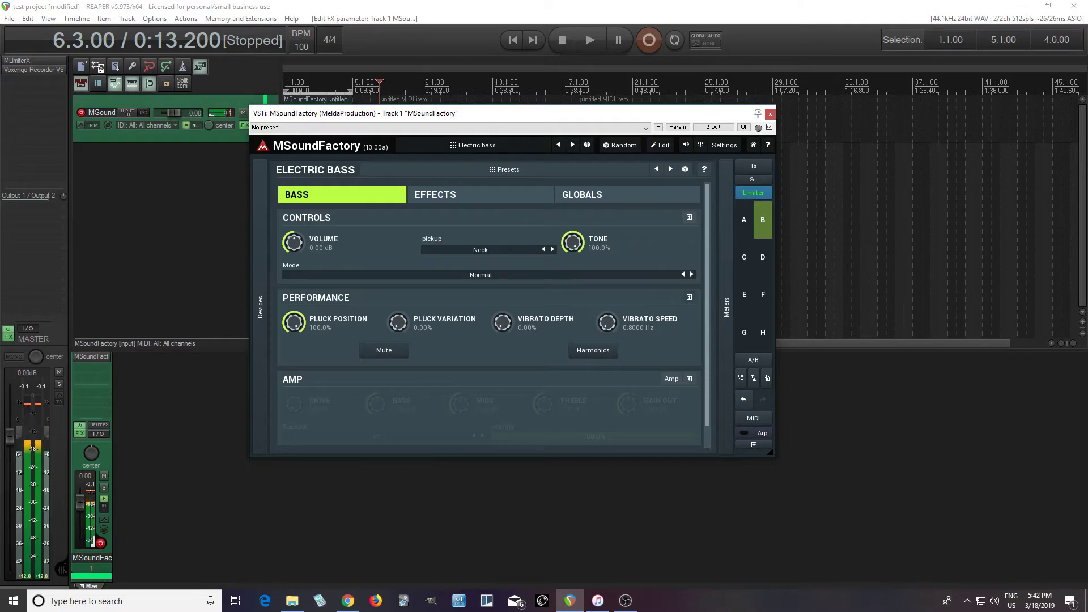
{"action": "double_click", "coordinate": [299, 322]}
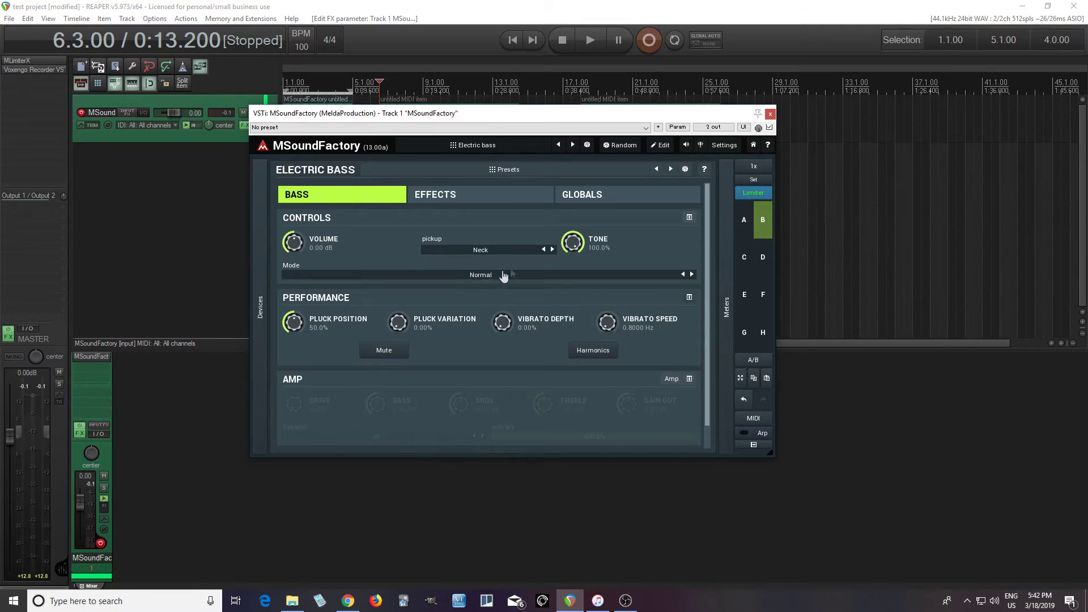
{"action": "left_click", "coordinate": [552, 250]}
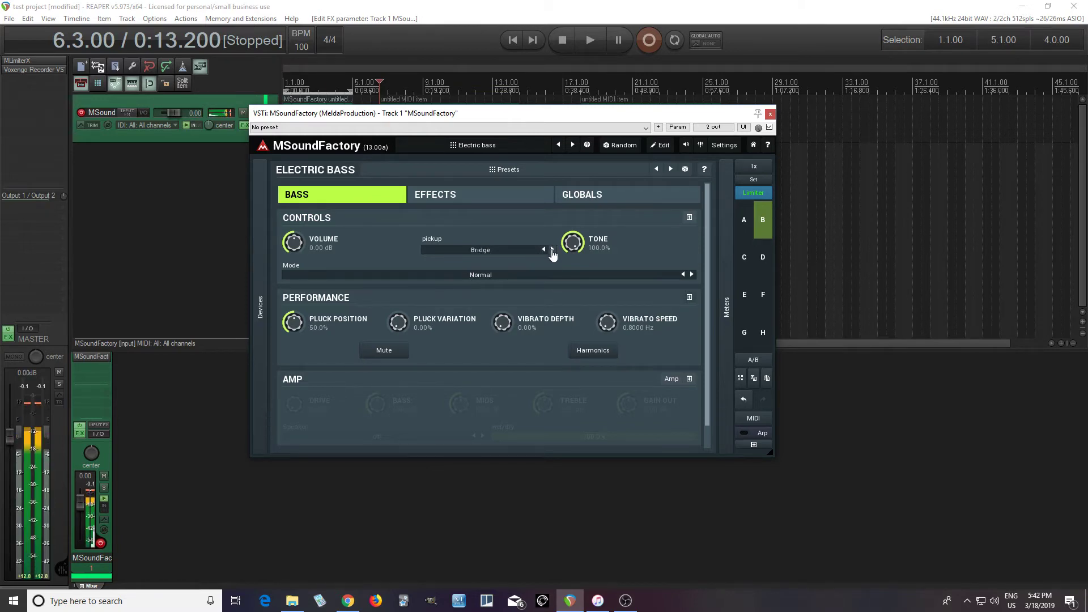
{"action": "left_click", "coordinate": [545, 250]}
{"action": "left_click", "coordinate": [546, 250]}
{"action": "left_click", "coordinate": [545, 250]}
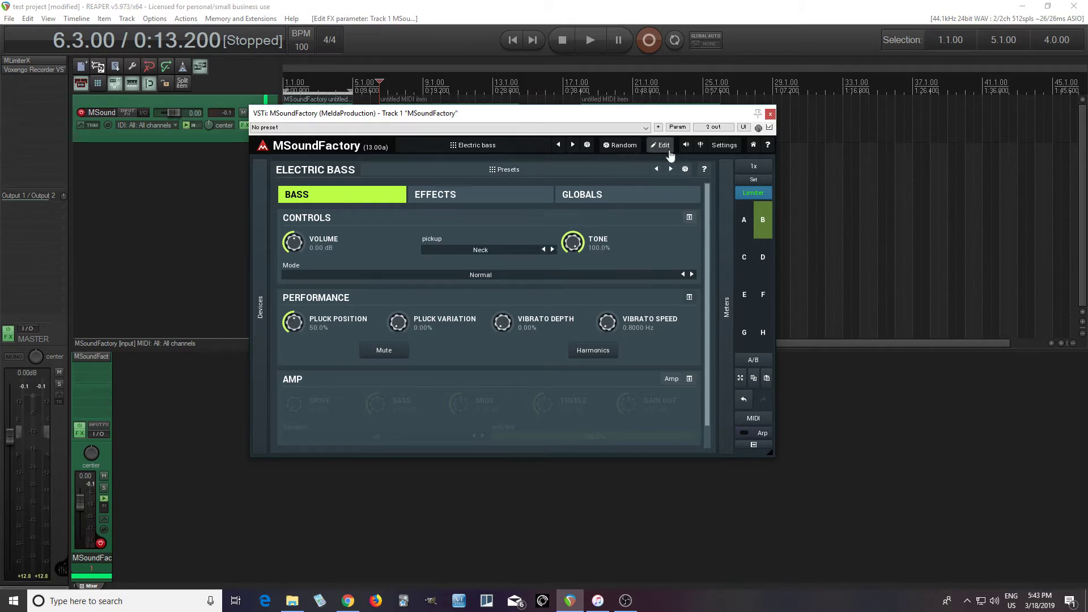
- Compare slot A's DrS4NN module, then show slot B's comb Filter 2 (Comb 1, +2.00 octaves)
{"action": "left_click", "coordinate": [663, 146]}
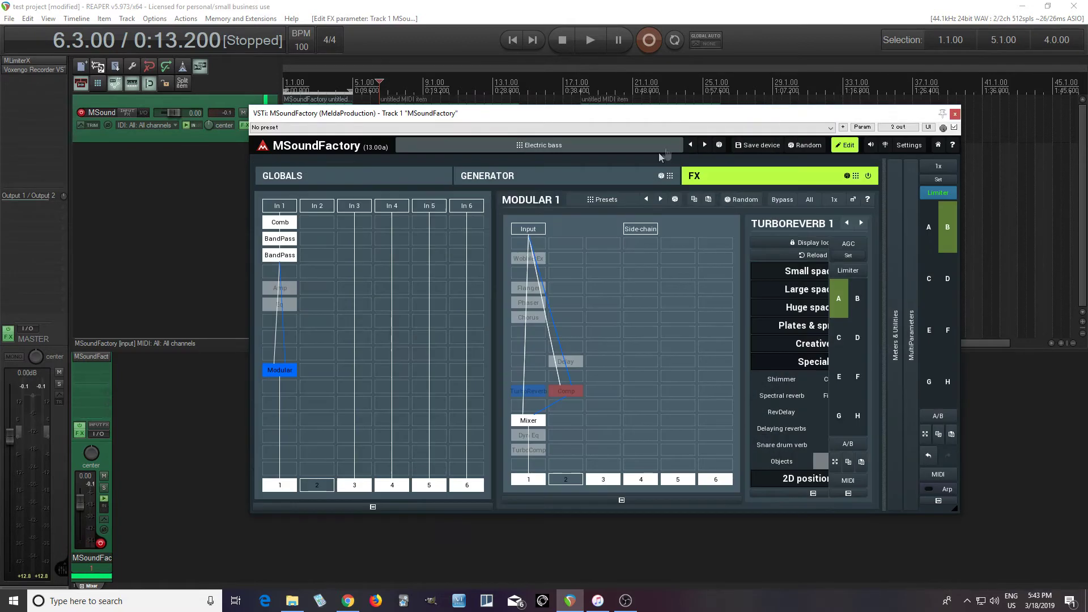
{"action": "left_click", "coordinate": [511, 180]}
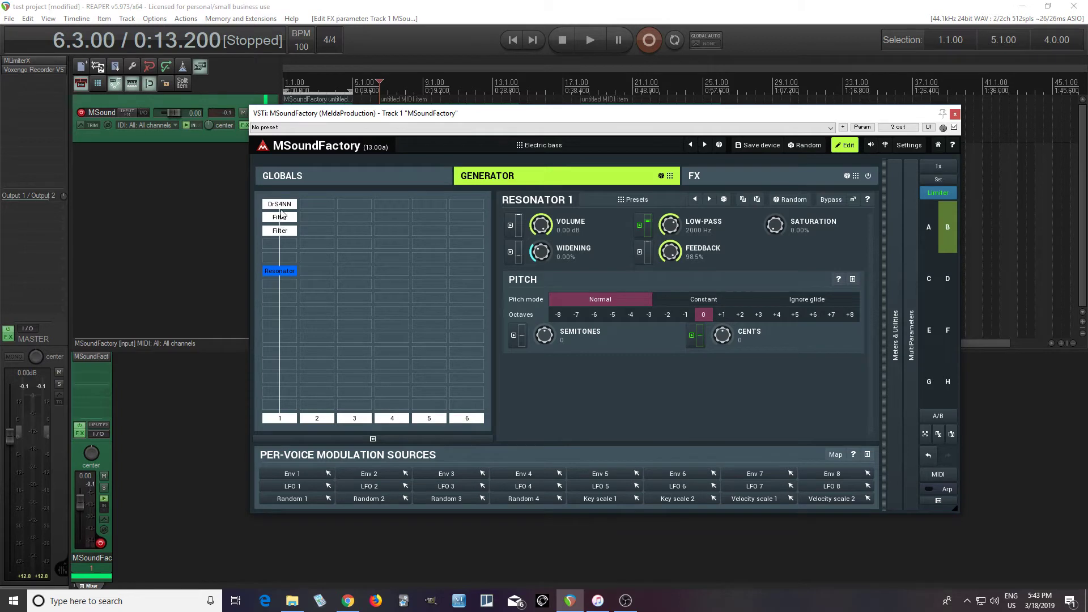
{"action": "left_click", "coordinate": [927, 226]}
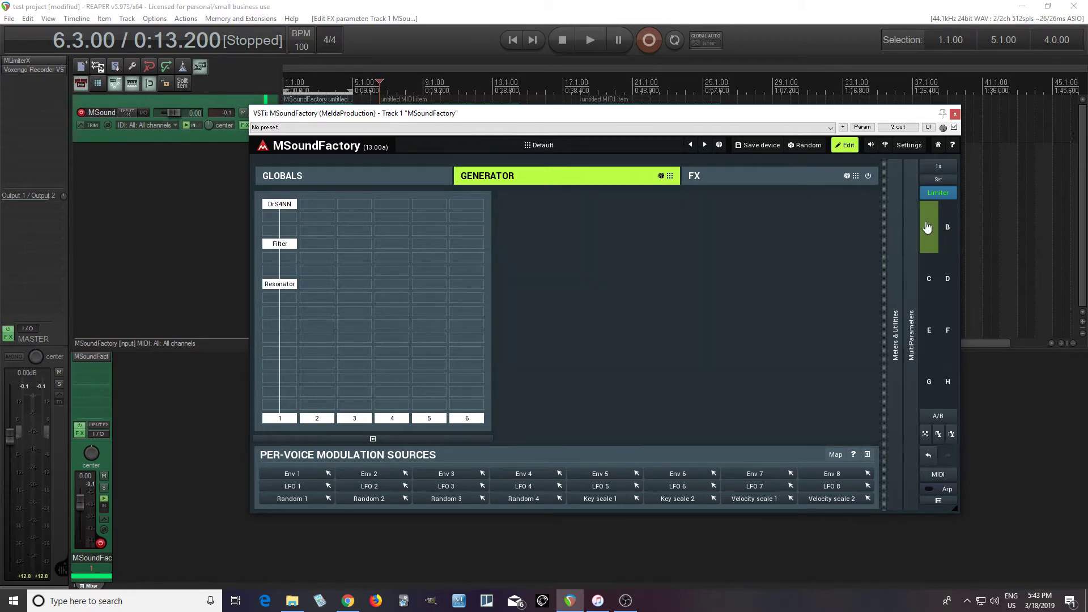
{"action": "left_click", "coordinate": [288, 205]}
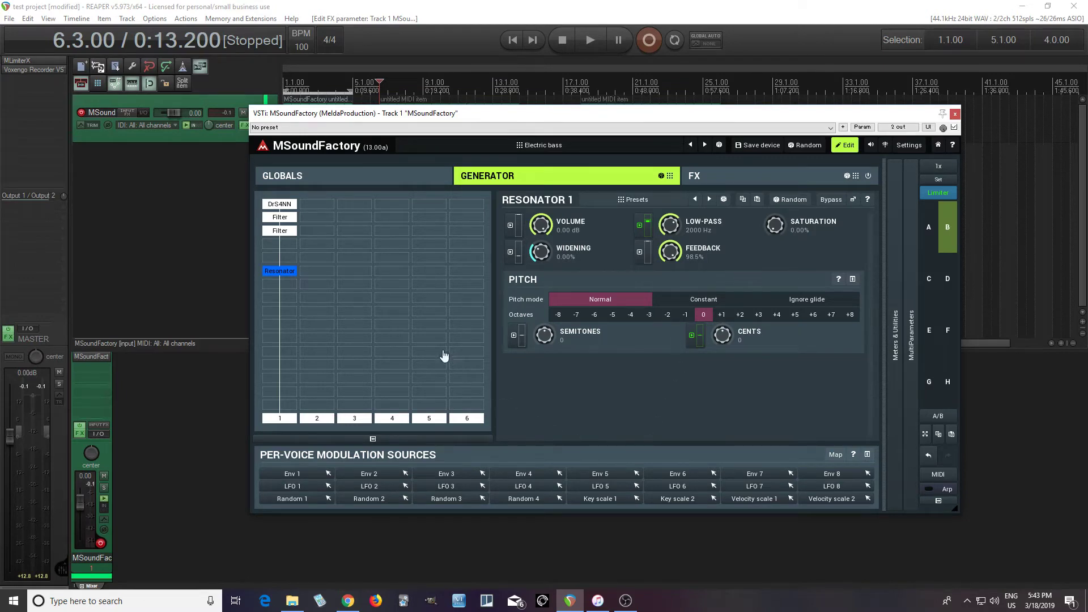
{"action": "left_click", "coordinate": [283, 219]}
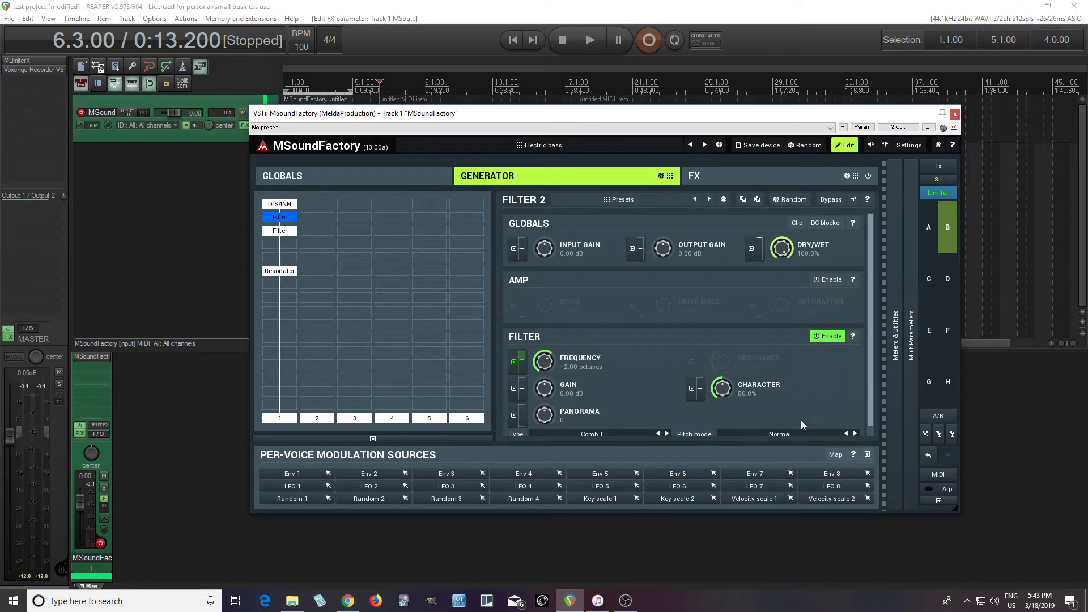
- Compare low-pass Filter 1 with comb Filter 2, then expand the MultiParameters macro panel
{"action": "left_click", "coordinate": [277, 232]}
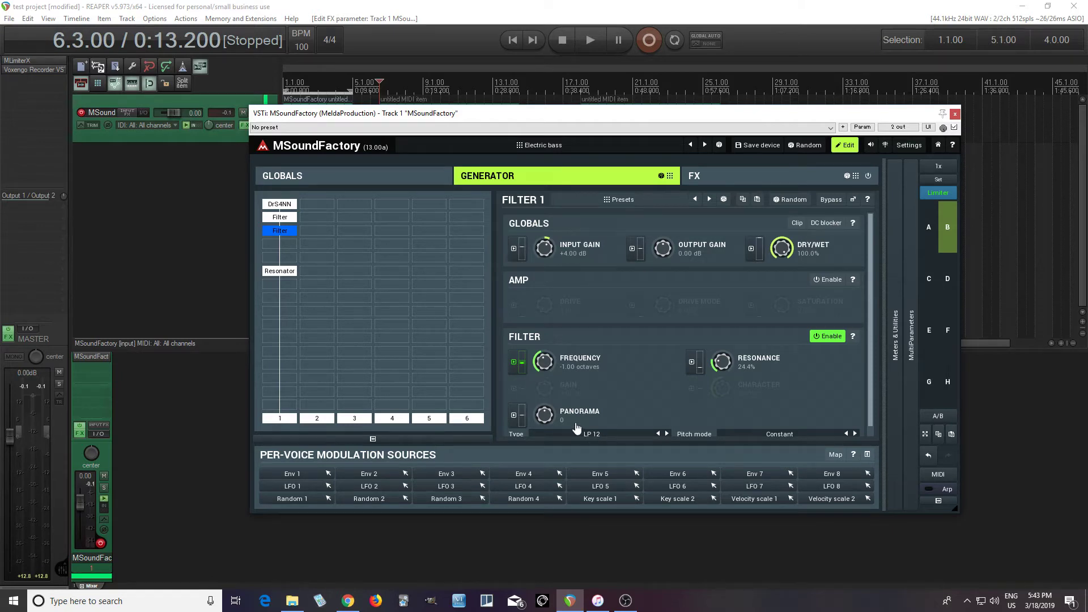
{"action": "left_click", "coordinate": [286, 218]}
{"action": "scroll", "coordinate": [861, 408], "scroll_direction": "down", "scroll_amount": 1}
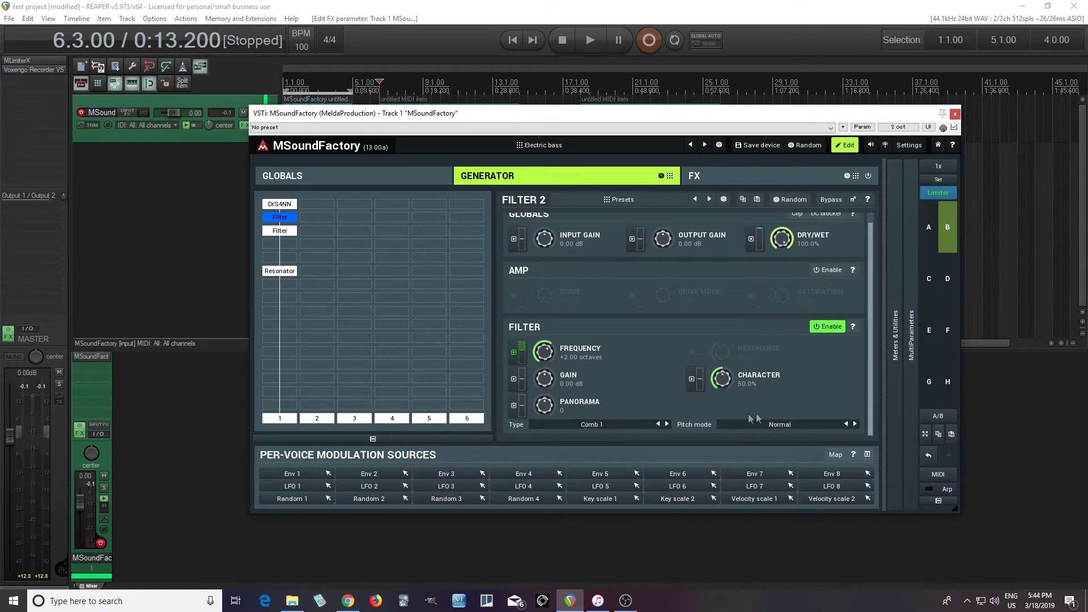
{"action": "left_click", "coordinate": [911, 363]}
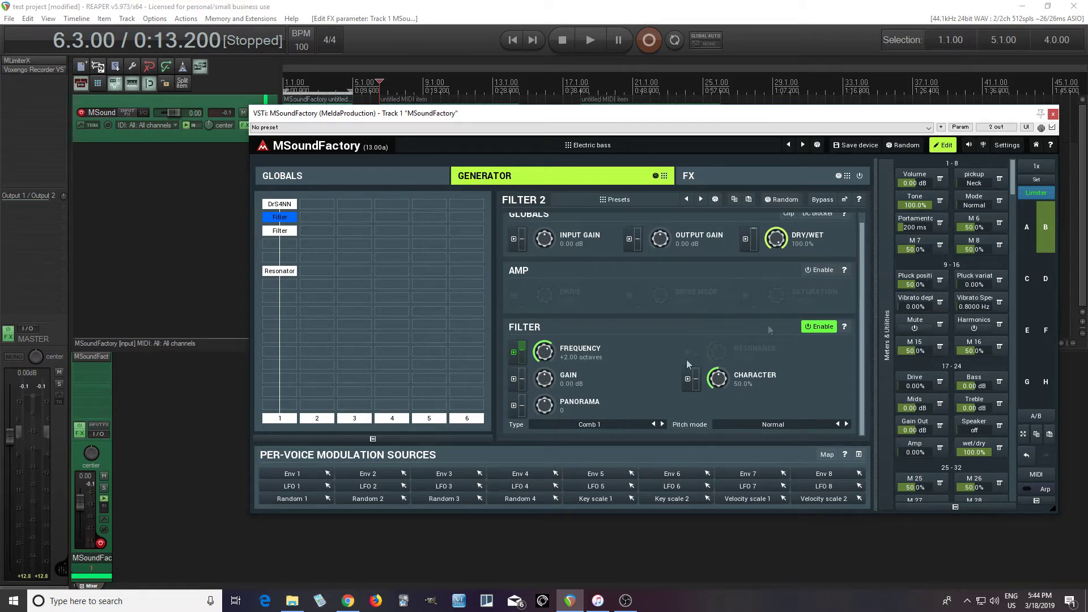
{"action": "left_click_drag", "start_coordinate": [931, 284], "coordinate": [930, 329]}
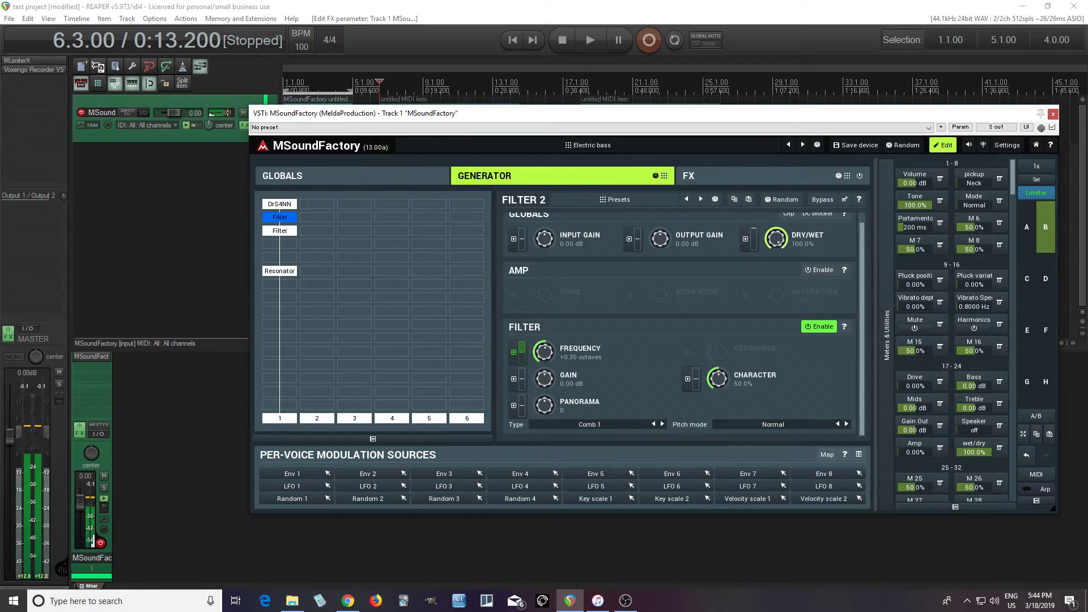
{"action": "left_click_drag", "start_coordinate": [916, 284], "coordinate": [915, 228]}
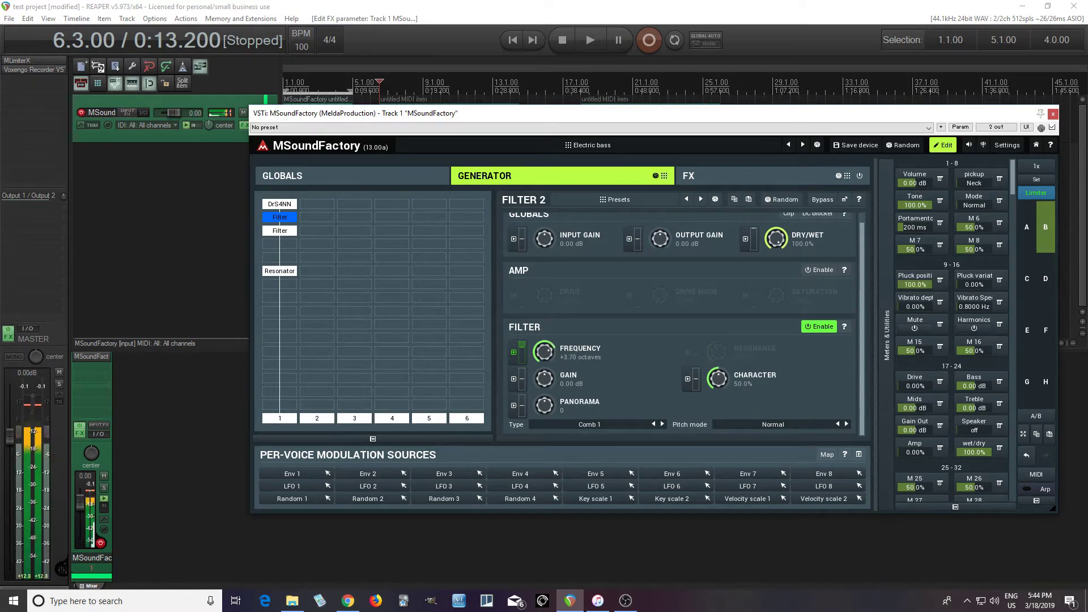
{"action": "left_click_drag", "start_coordinate": [915, 285], "coordinate": [915, 342]}
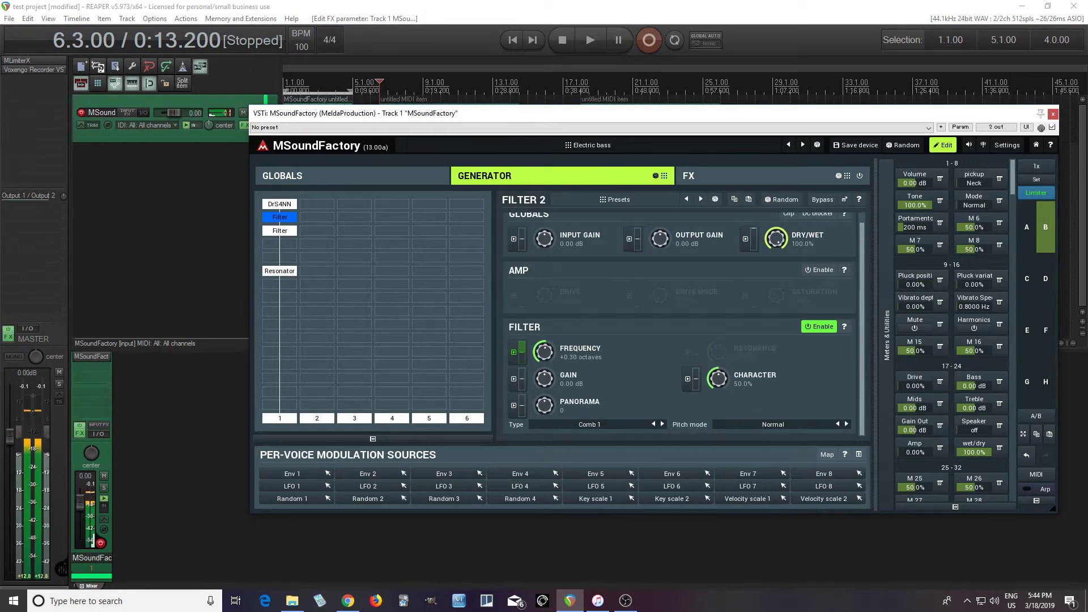
{"action": "left_click_drag", "start_coordinate": [916, 285], "coordinate": [916, 227]}
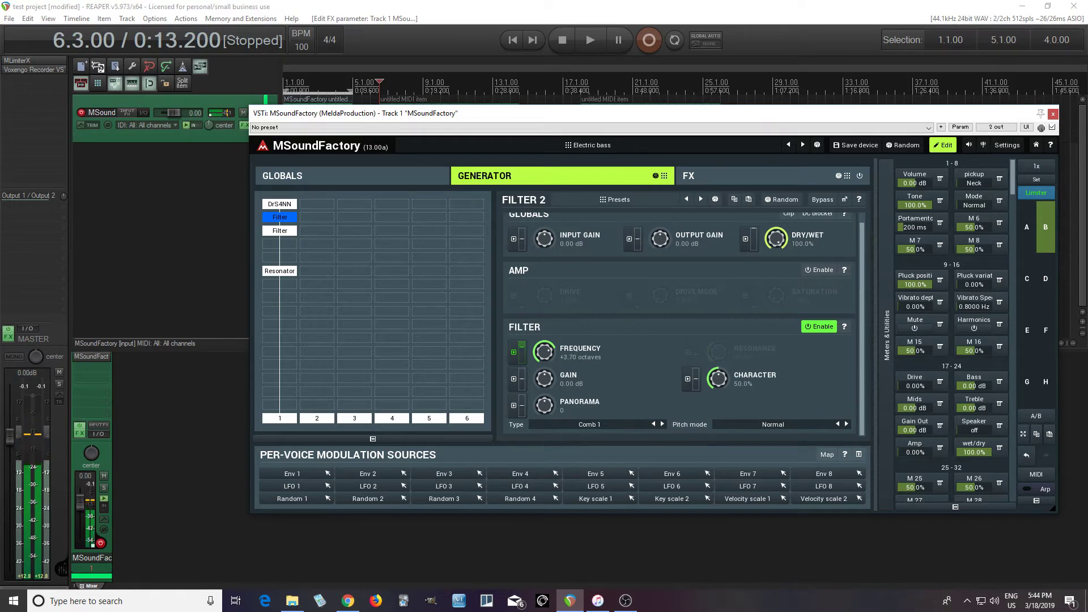
{"action": "left_click_drag", "start_coordinate": [931, 285], "coordinate": [930, 313]}
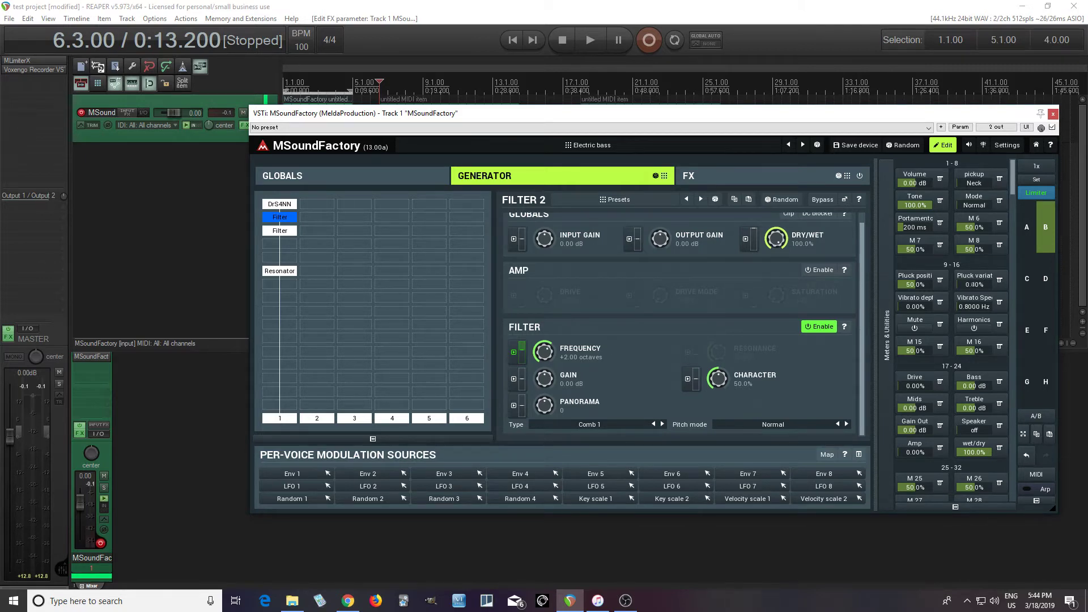
{"action": "left_click_drag", "start_coordinate": [967, 285], "coordinate": [967, 266]}
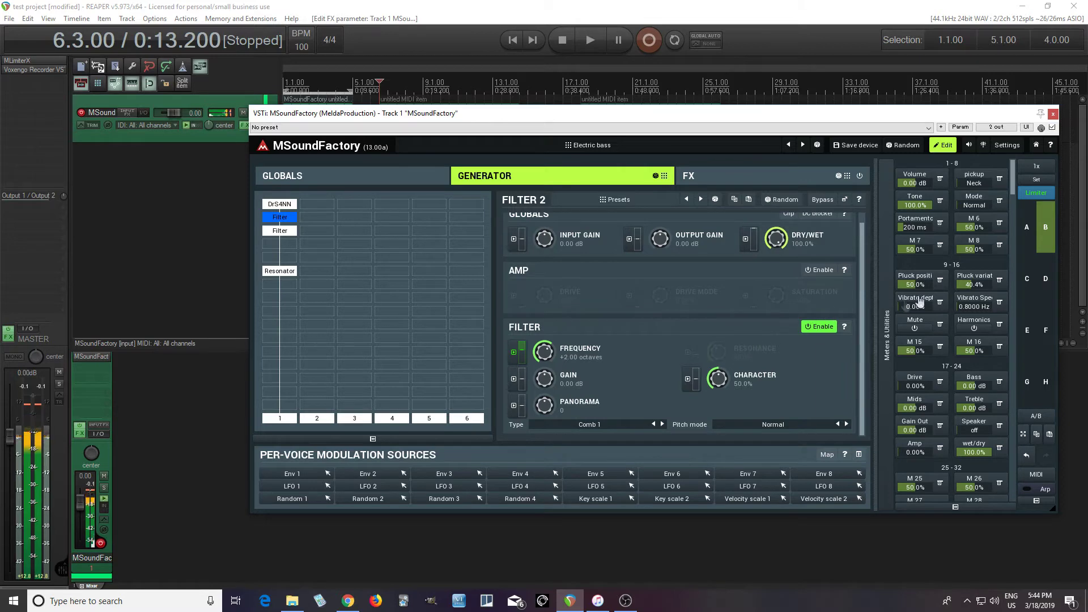
{"action": "left_click_drag", "start_coordinate": [974, 285], "coordinate": [974, 249]}
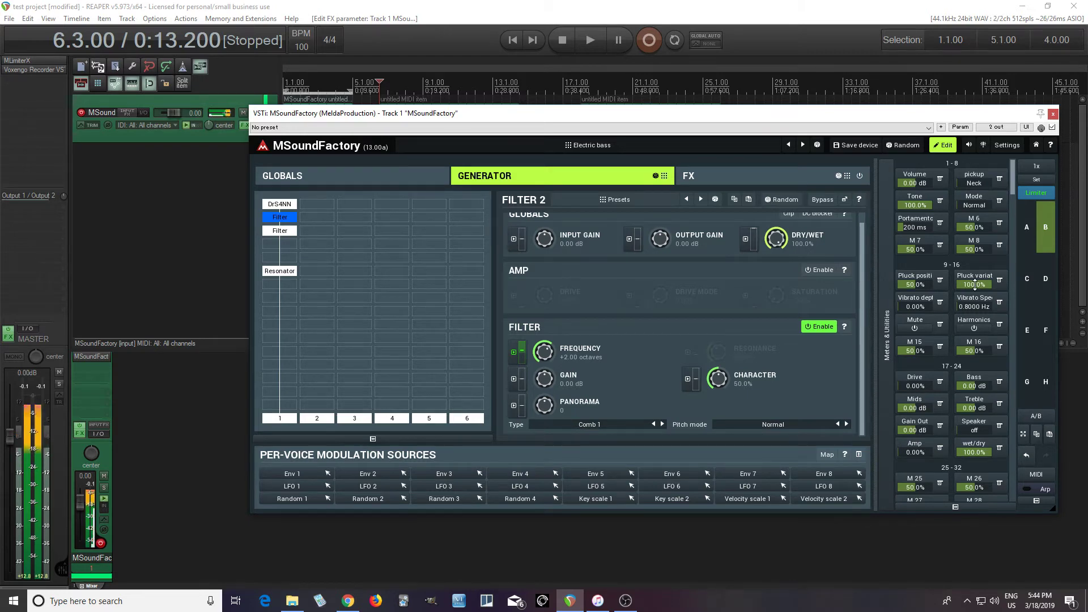
{"action": "double_click", "coordinate": [975, 285]}
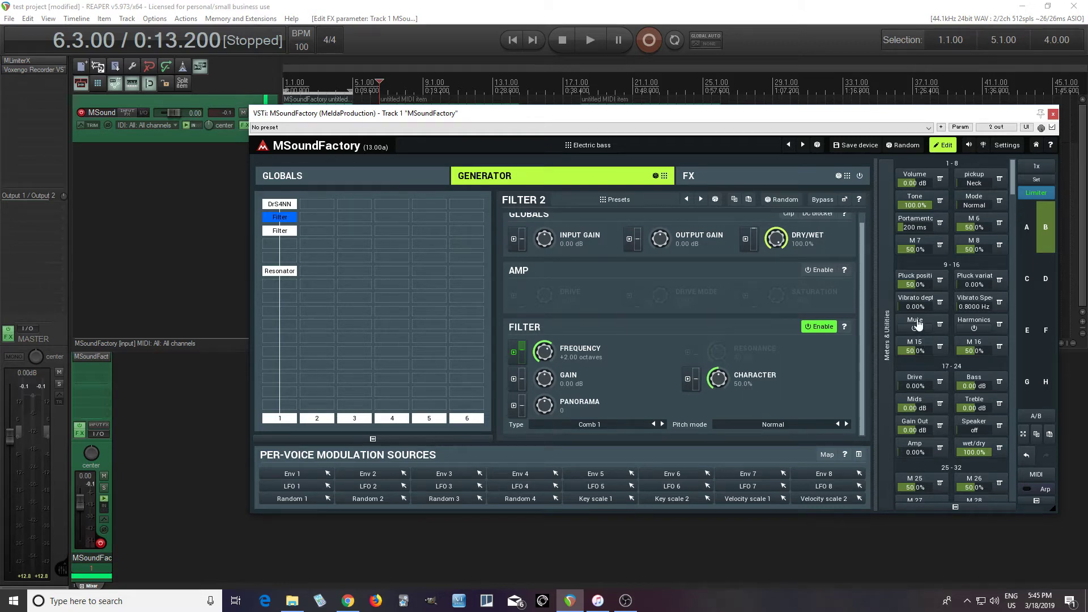
- Show Resonator 1 settings and toggle Mute on and off, leaving the 2000 Hz low-pass
{"action": "left_click", "coordinate": [283, 271]}
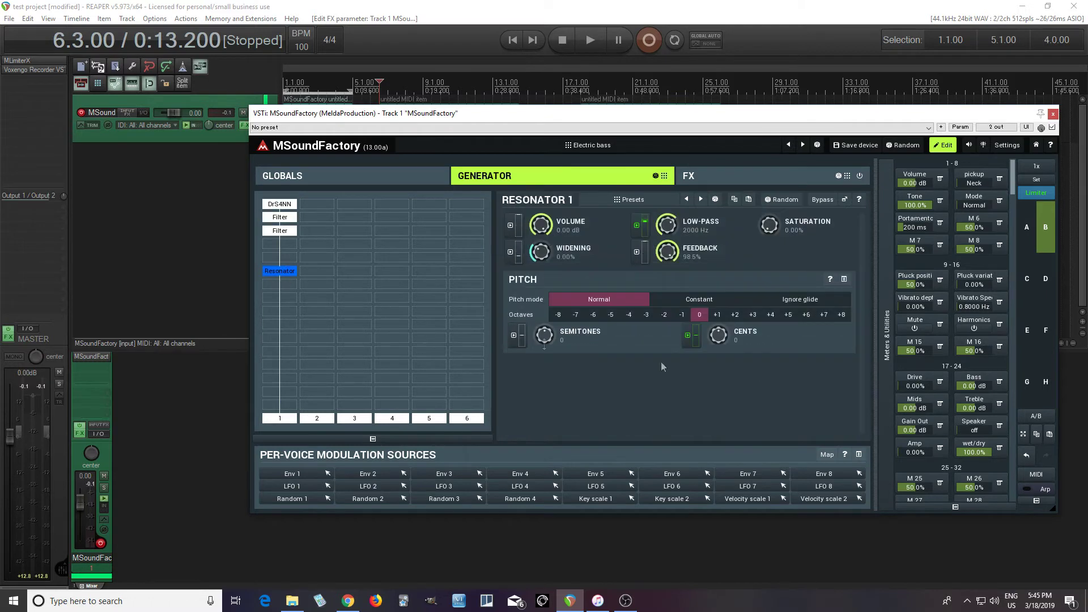
{"action": "left_click", "coordinate": [919, 329]}
{"action": "left_click", "coordinate": [917, 330]}
- Reopen Filter 2 and toggle Harmonics repeatedly, ending off with Frequency at +2.00 octaves
{"action": "left_click", "coordinate": [280, 232]}
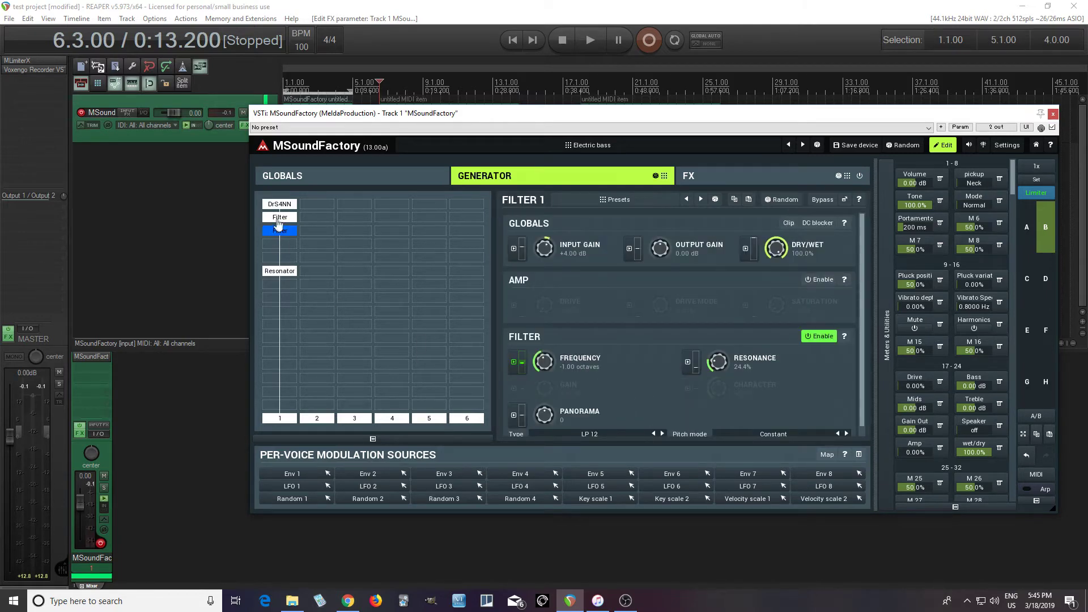
{"action": "left_click", "coordinate": [279, 218]}
{"action": "left_click", "coordinate": [974, 328]}
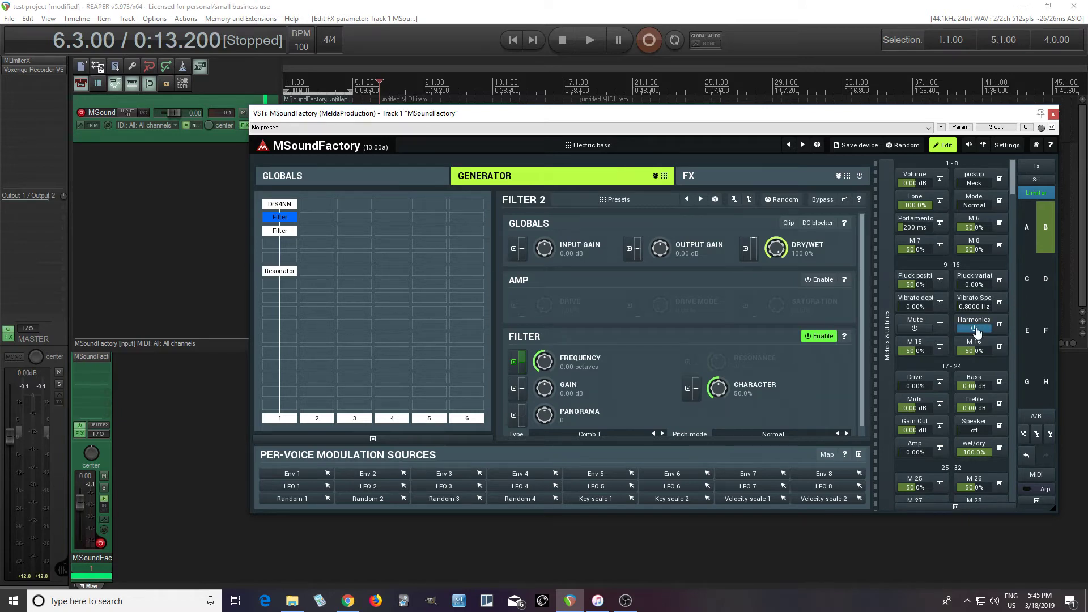
{"action": "left_click", "coordinate": [975, 329]}
{"action": "left_click", "coordinate": [975, 328]}
{"action": "left_click", "coordinate": [975, 329]}
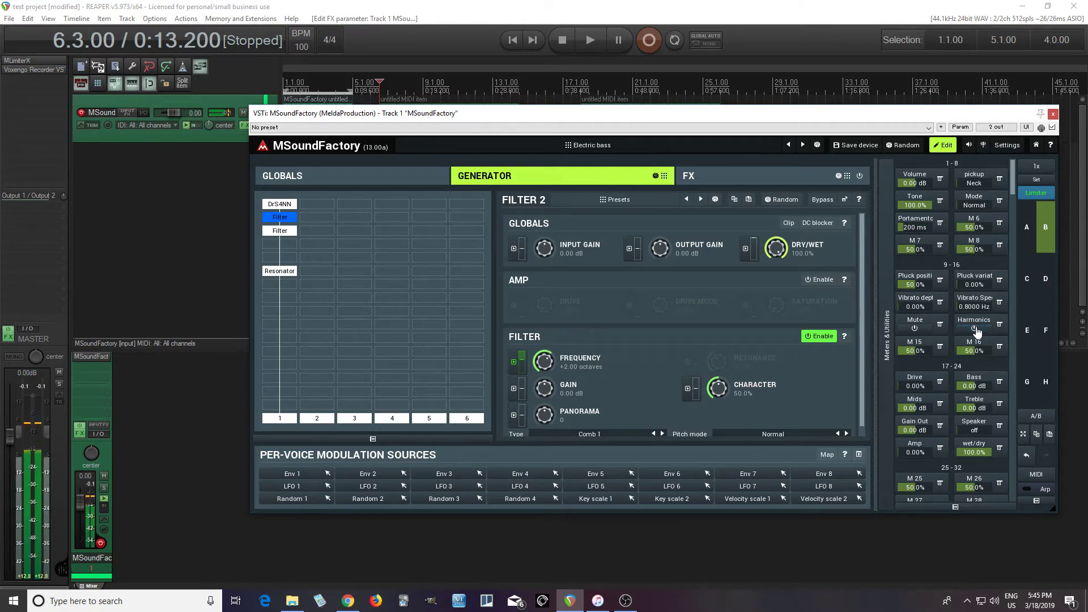
{"action": "left_click", "coordinate": [975, 328]}
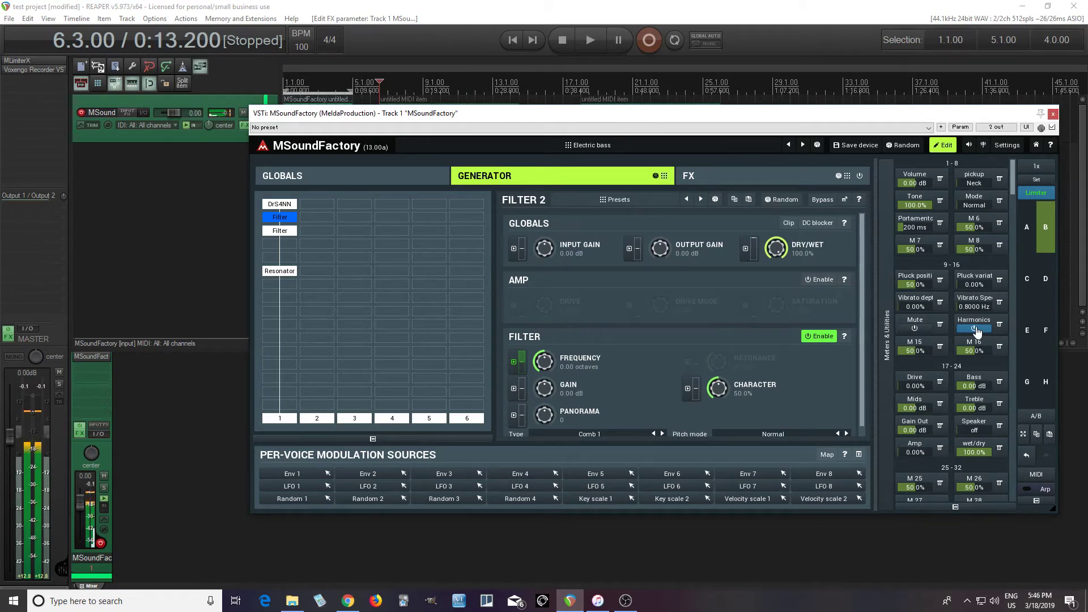
{"action": "left_click", "coordinate": [975, 328]}
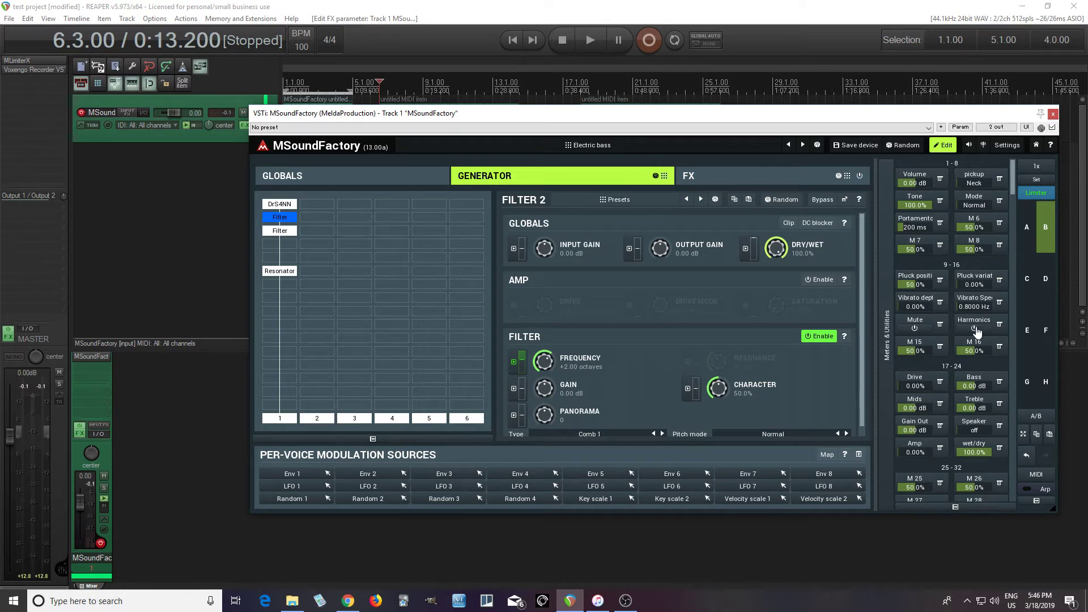
- Check the Harmonics macro's links, toggle it to shift the filter up two octaves, then view the pickup macro's Neck/Bridge banks
{"action": "left_click", "coordinate": [977, 328]}
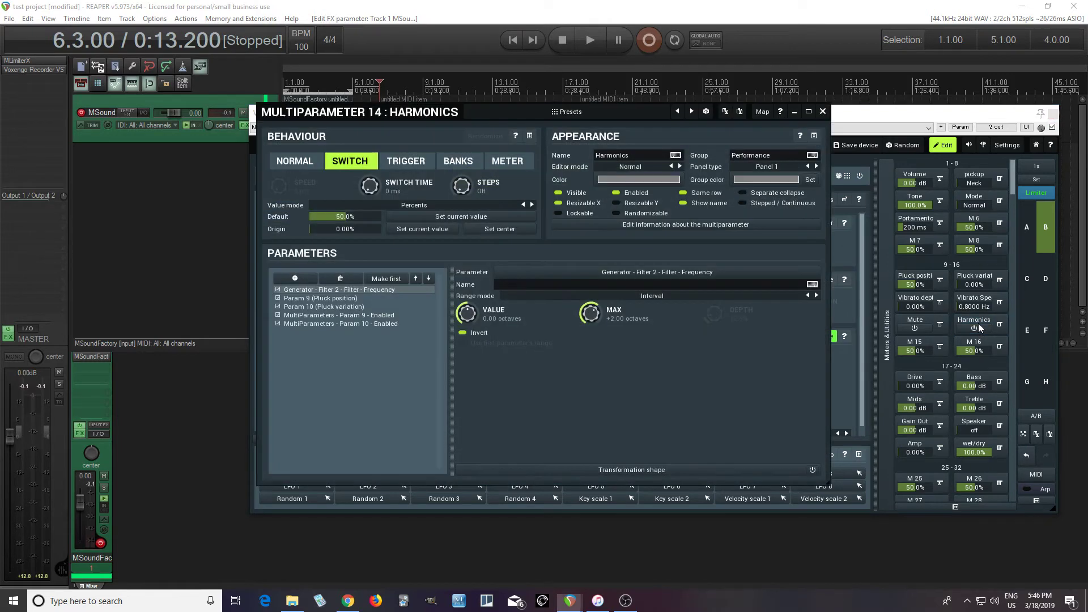
{"action": "left_click", "coordinate": [823, 111]}
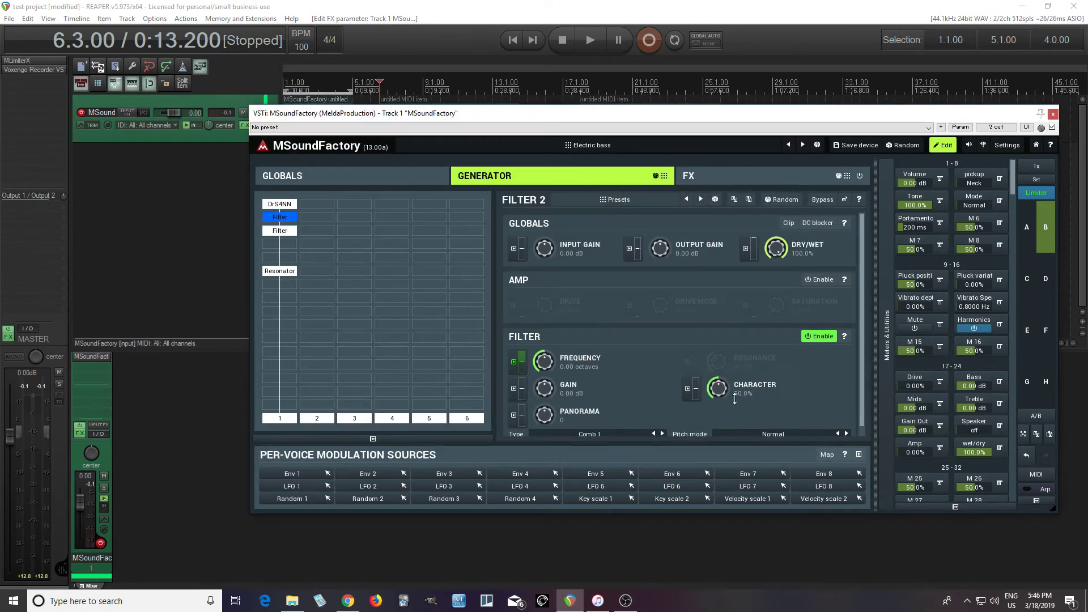
{"action": "left_click", "coordinate": [984, 335]}
{"action": "left_click", "coordinate": [979, 179]}
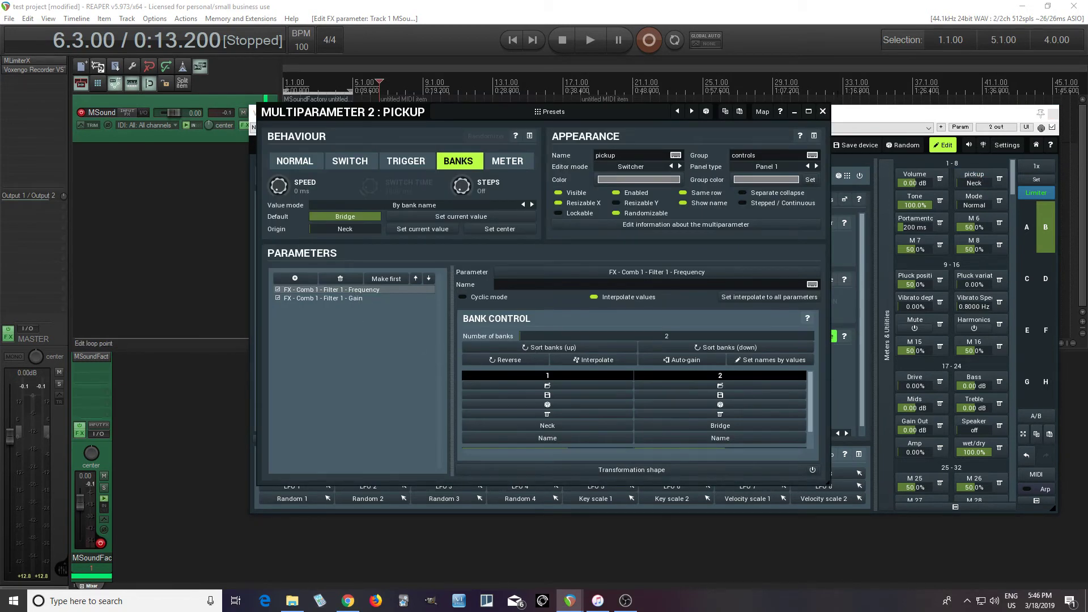
- Close the pickup editor and show the FX chain's Comb filter settings
{"action": "left_click", "coordinate": [822, 111]}
{"action": "left_click", "coordinate": [722, 174]}
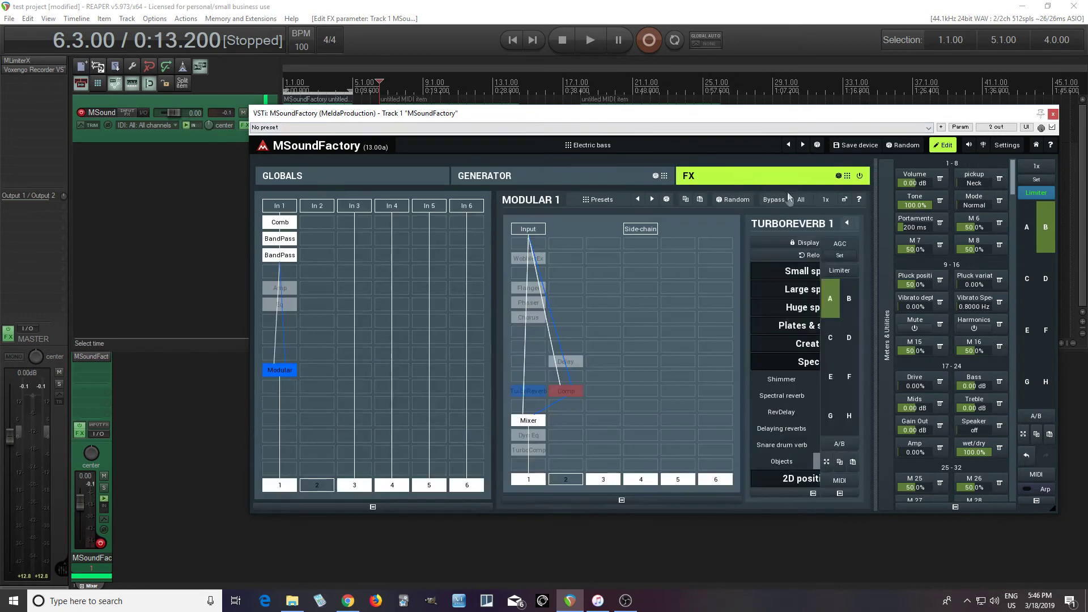
{"action": "left_click", "coordinate": [283, 225]}
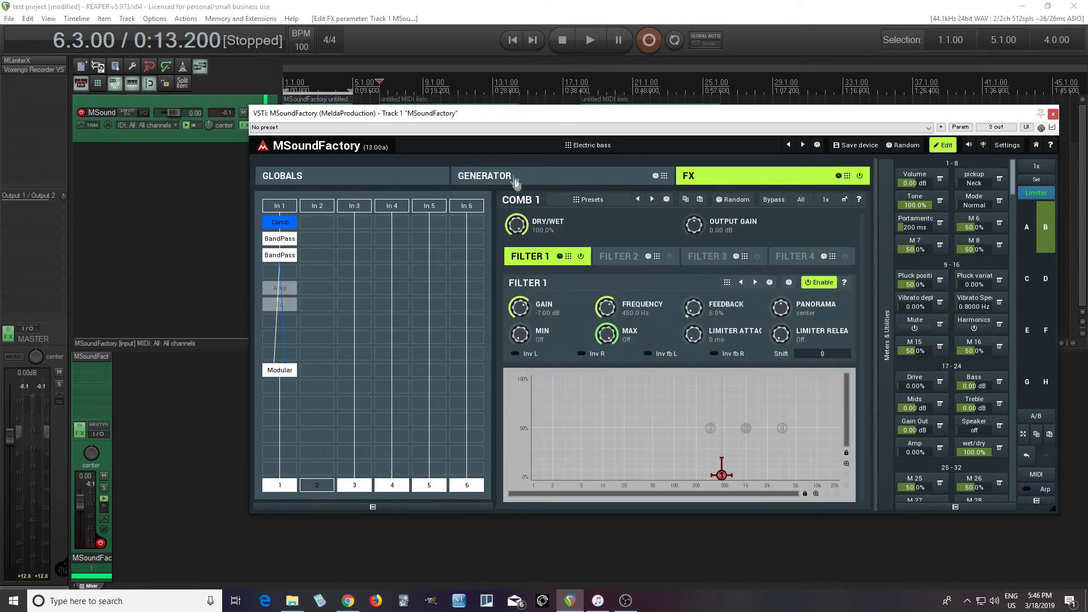
{"action": "left_click", "coordinate": [507, 174]}
{"action": "left_click", "coordinate": [738, 178]}
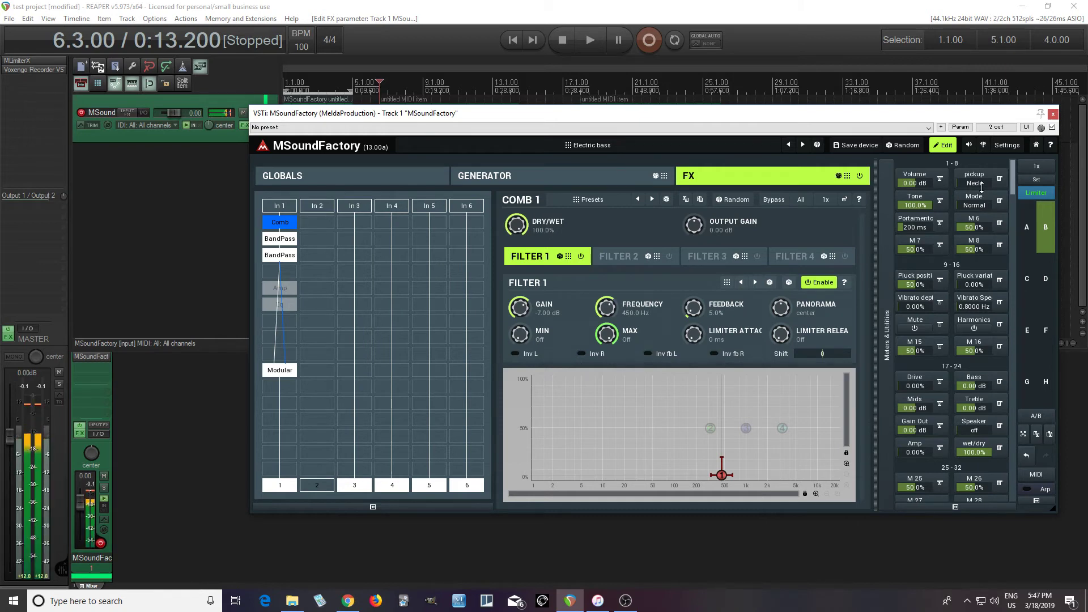
- Switch the pickup between Neck and Bridge, settle on Neck (450 Hz, -7.00 dB), and leave edit mode
{"action": "left_click_drag", "start_coordinate": [983, 187], "coordinate": [982, 177]}
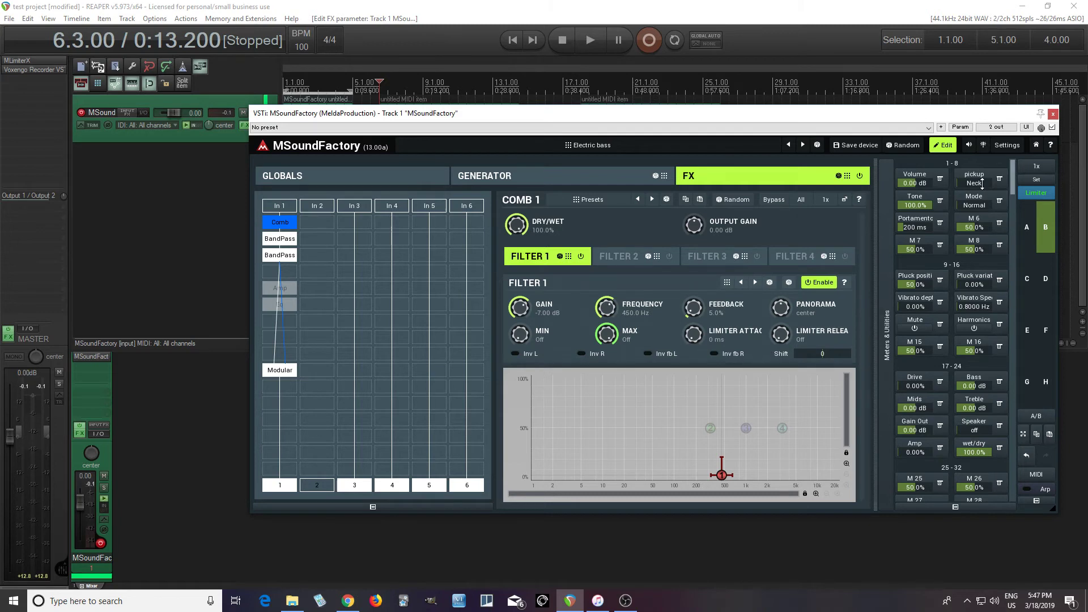
{"action": "left_click_drag", "start_coordinate": [983, 181], "coordinate": [983, 190]}
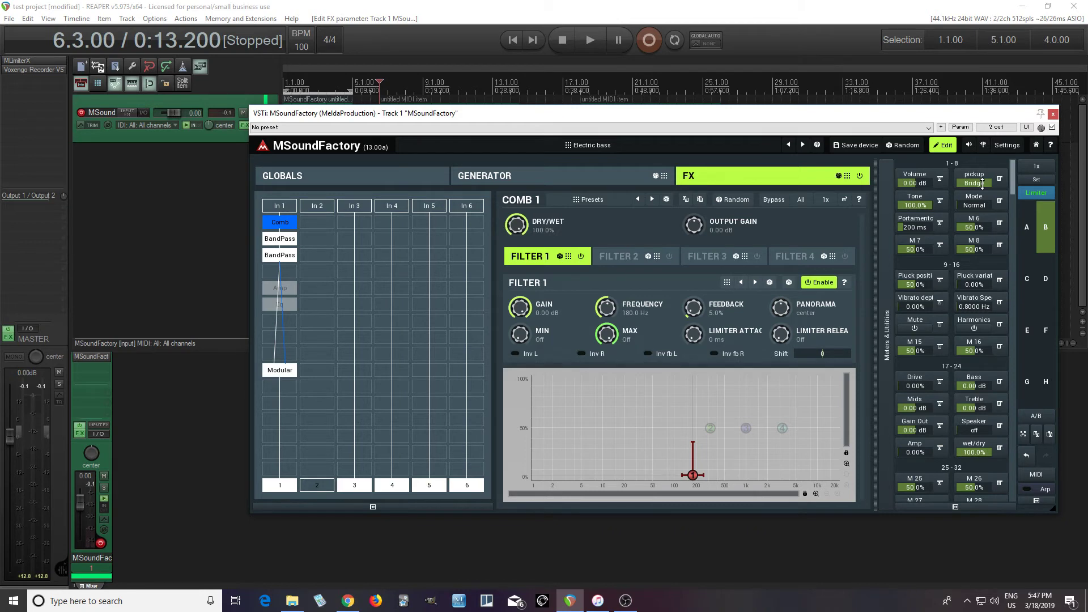
{"action": "left_click", "coordinate": [982, 181]}
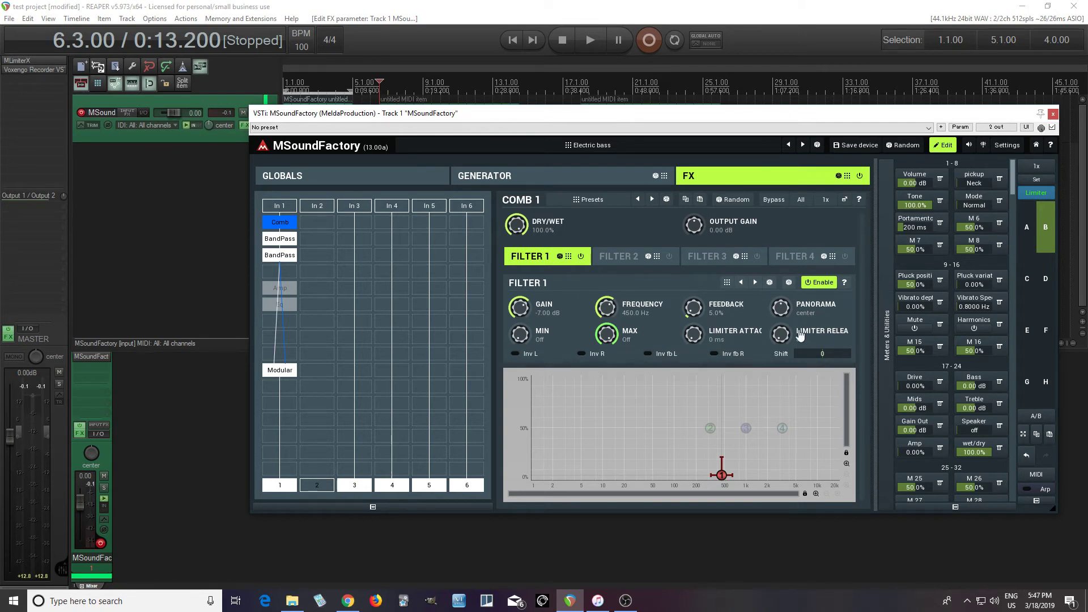
{"action": "left_click", "coordinate": [943, 145]}
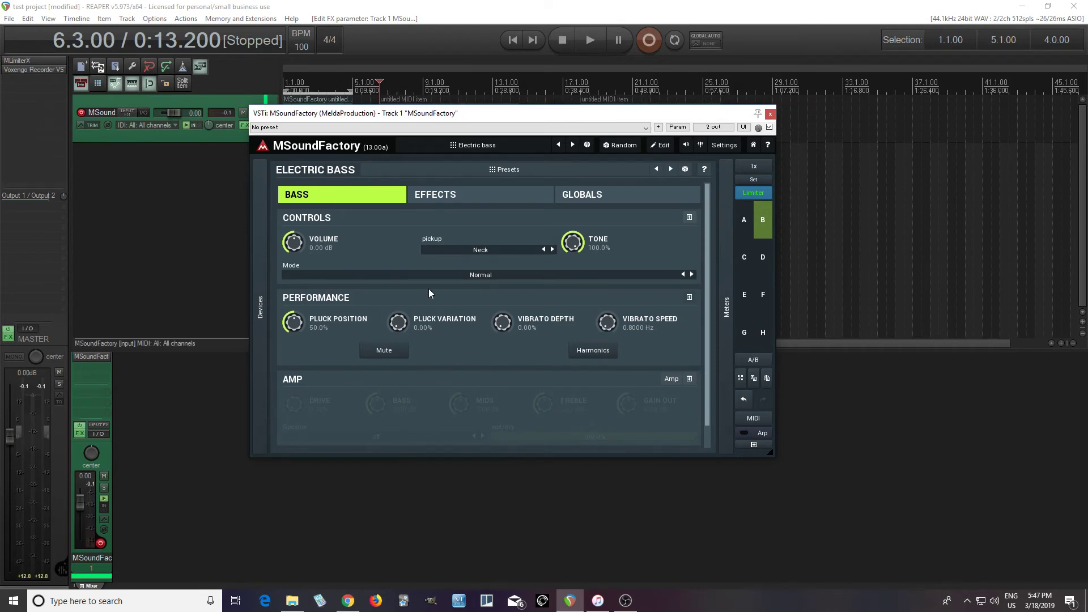
- Select slot A, open its Default patch in the editor, and bring up the preset browser
{"action": "left_click", "coordinate": [743, 224]}
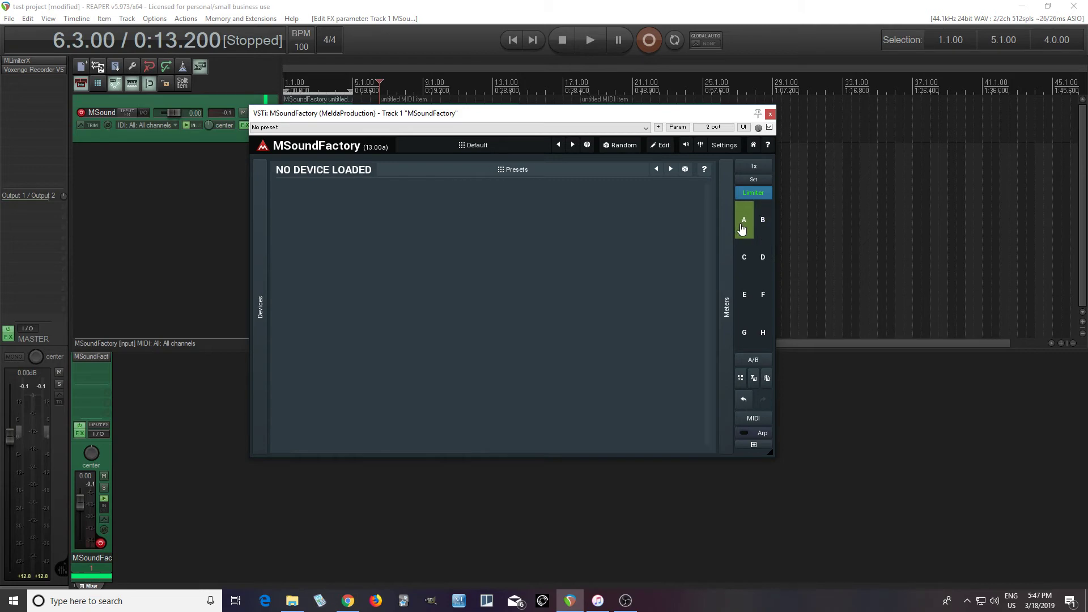
{"action": "left_click", "coordinate": [659, 147]}
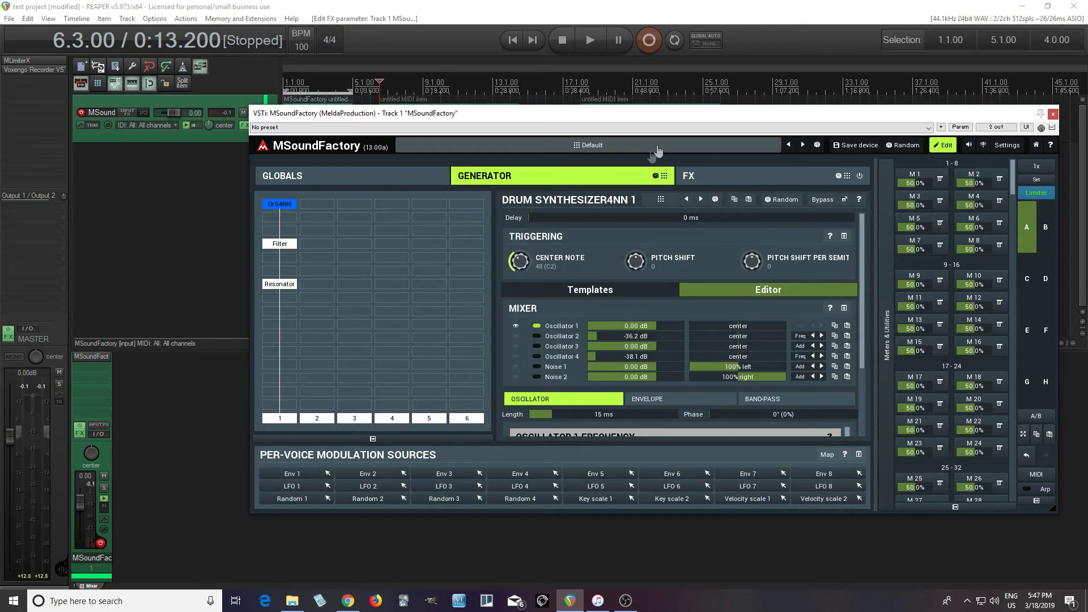
{"action": "left_click", "coordinate": [597, 146]}
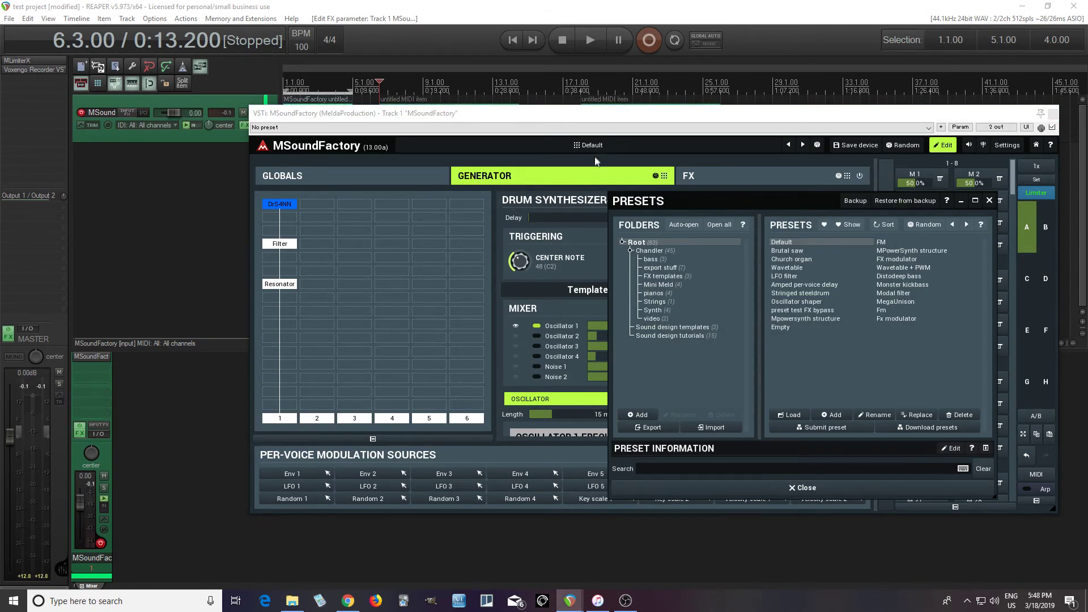
- Load the flute preset from the Chandler folder and show its Noise Generator 1 (White, -12.0 dB)
{"action": "left_click", "coordinate": [649, 250]}
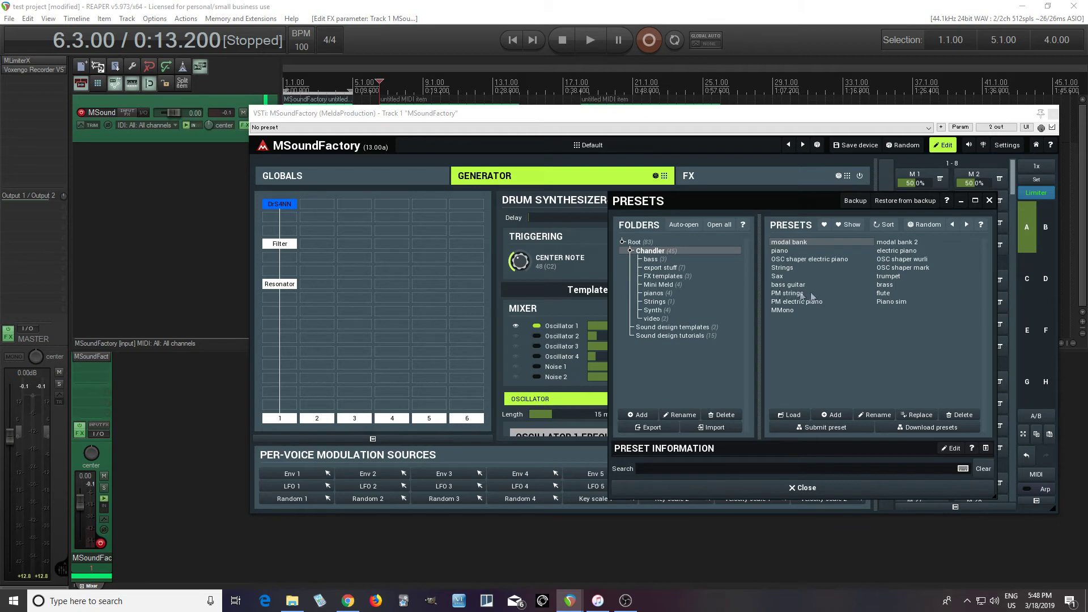
{"action": "left_click", "coordinate": [889, 293]}
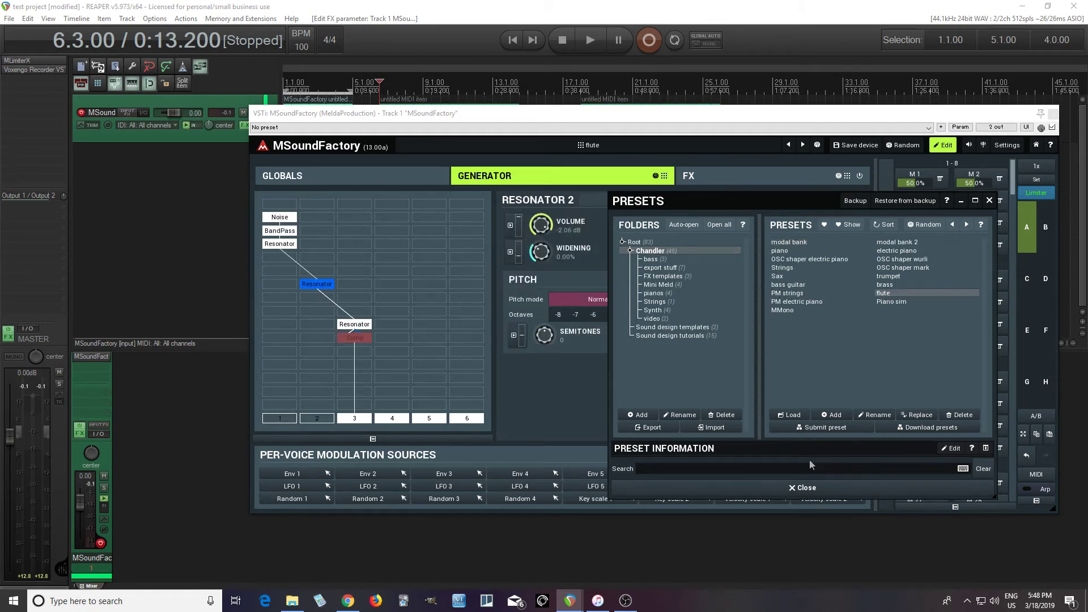
{"action": "left_click", "coordinate": [809, 491]}
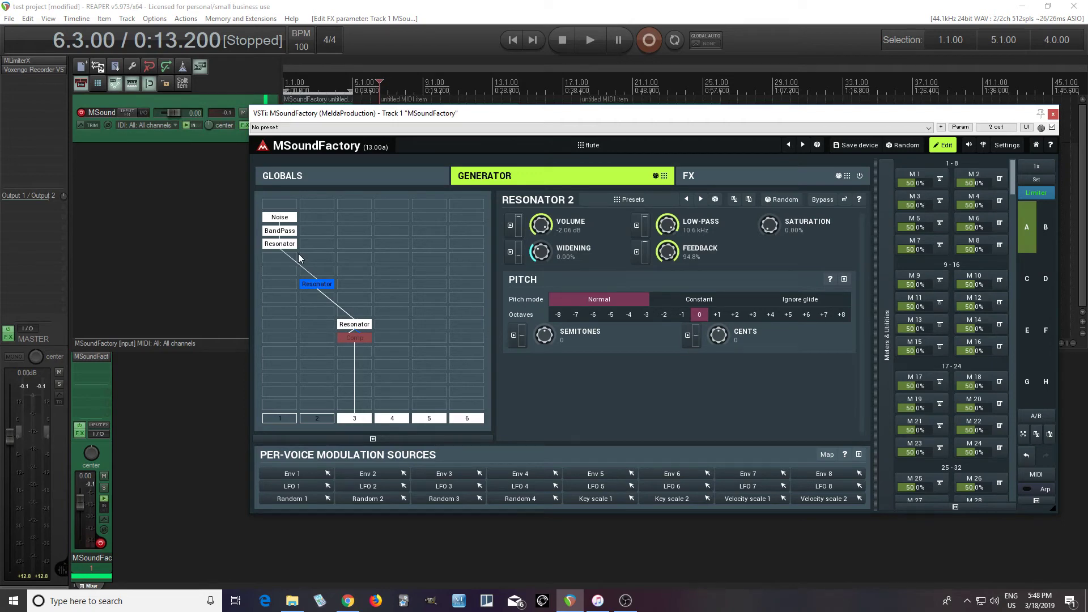
{"action": "left_click", "coordinate": [288, 219]}
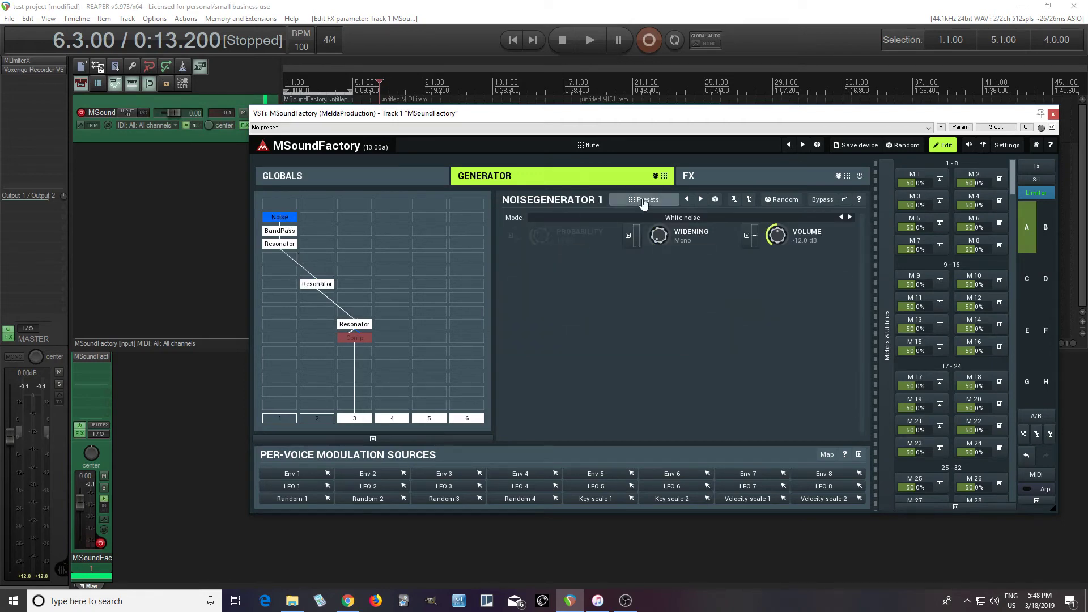
- Inspect the BandPass filter and the first, second and third Resonators' settings
{"action": "left_click", "coordinate": [274, 232]}
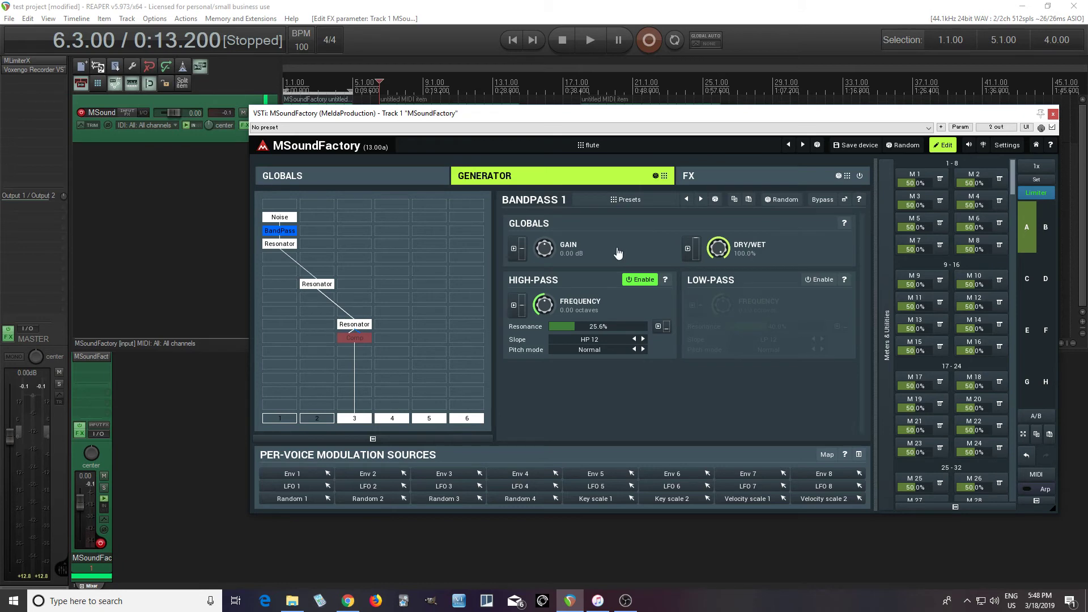
{"action": "left_click", "coordinate": [286, 245]}
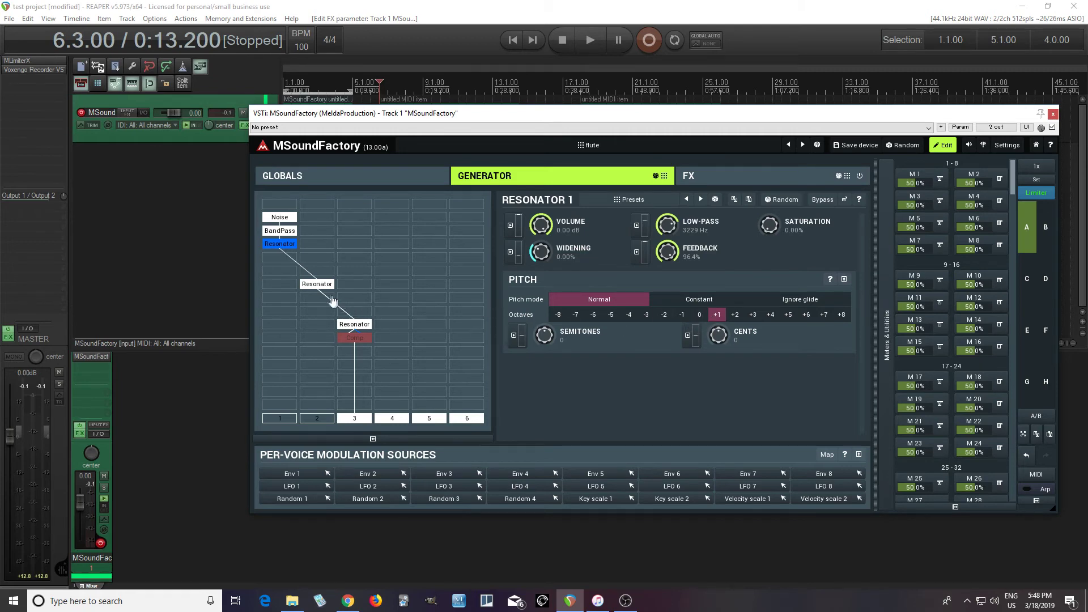
{"action": "left_click", "coordinate": [317, 284]}
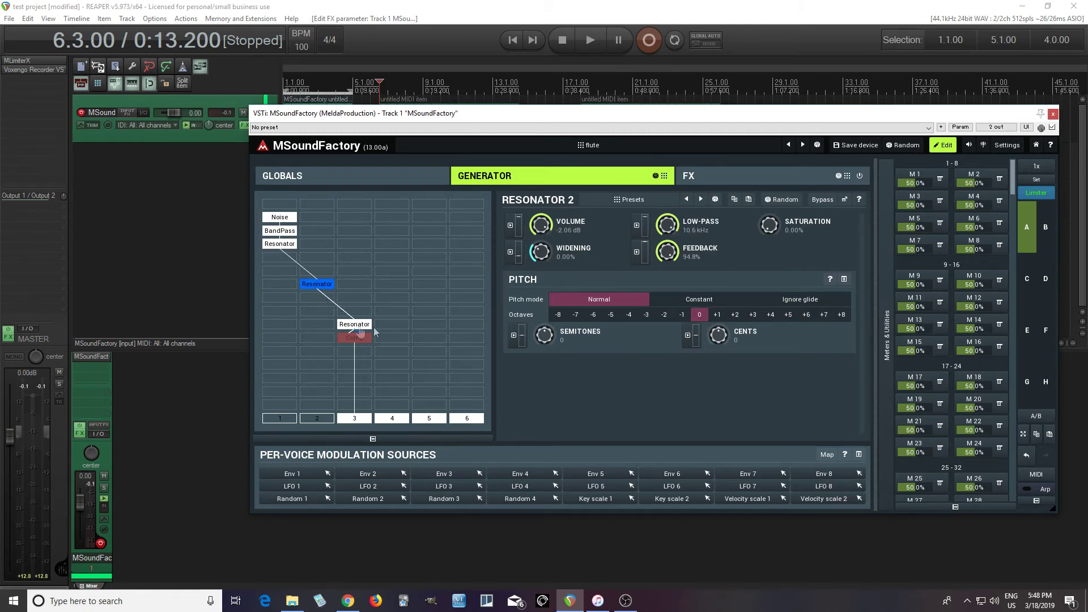
{"action": "left_click", "coordinate": [345, 325]}
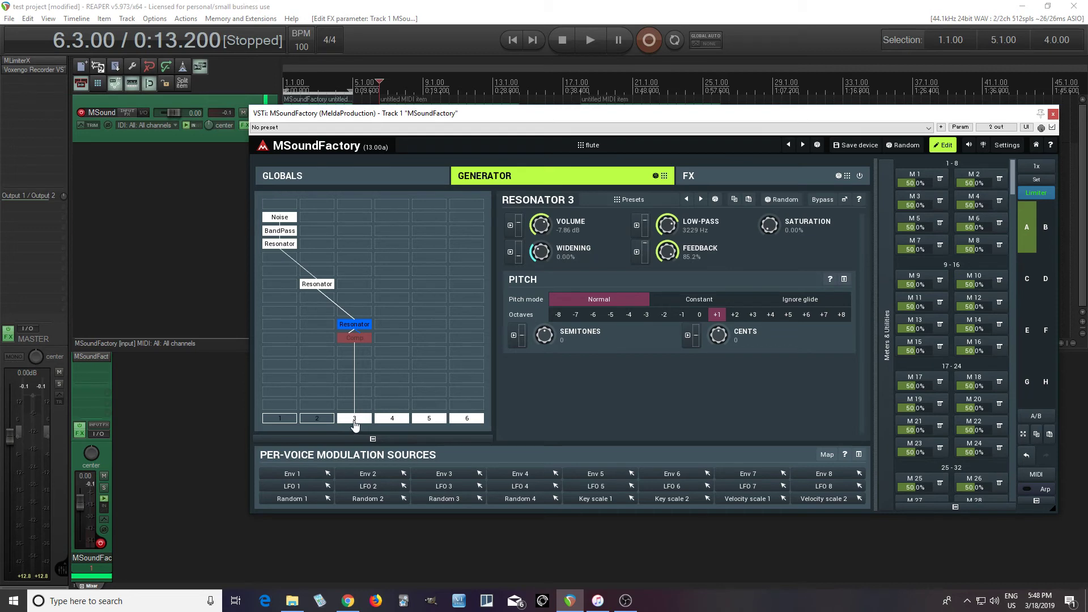
- Enable output buttons 1 and 2 so the first two Resonators feed the output with column 3
{"action": "left_click", "coordinate": [324, 421]}
{"action": "left_click", "coordinate": [280, 420]}
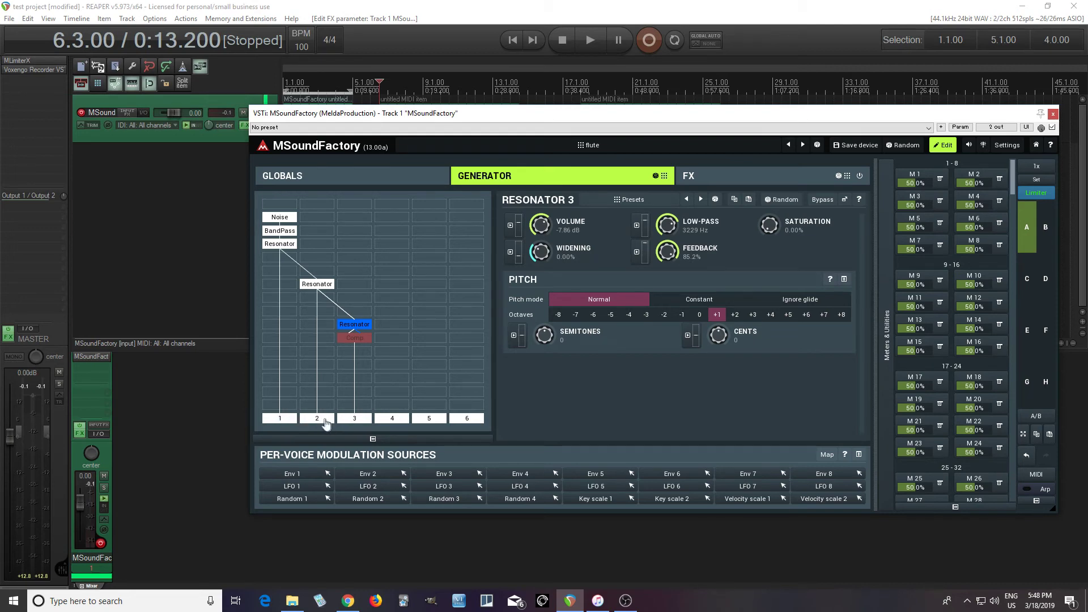
{"action": "left_click", "coordinate": [317, 420]}
- Solo column 1, then column 2, and leave only column 3 routed to the output
{"action": "left_click", "coordinate": [354, 423]}
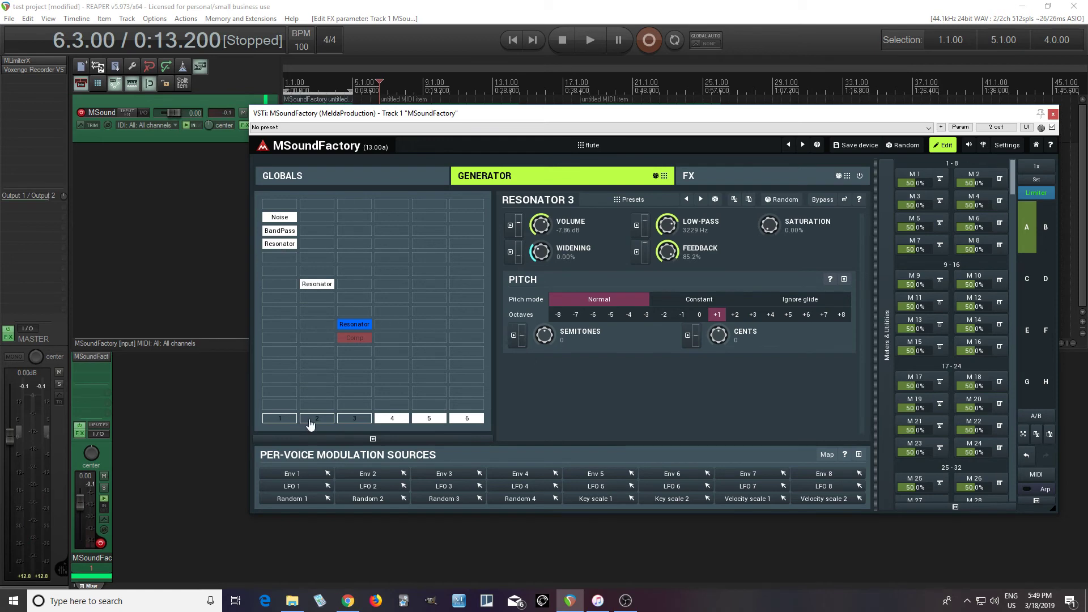
{"action": "left_click", "coordinate": [319, 286]}
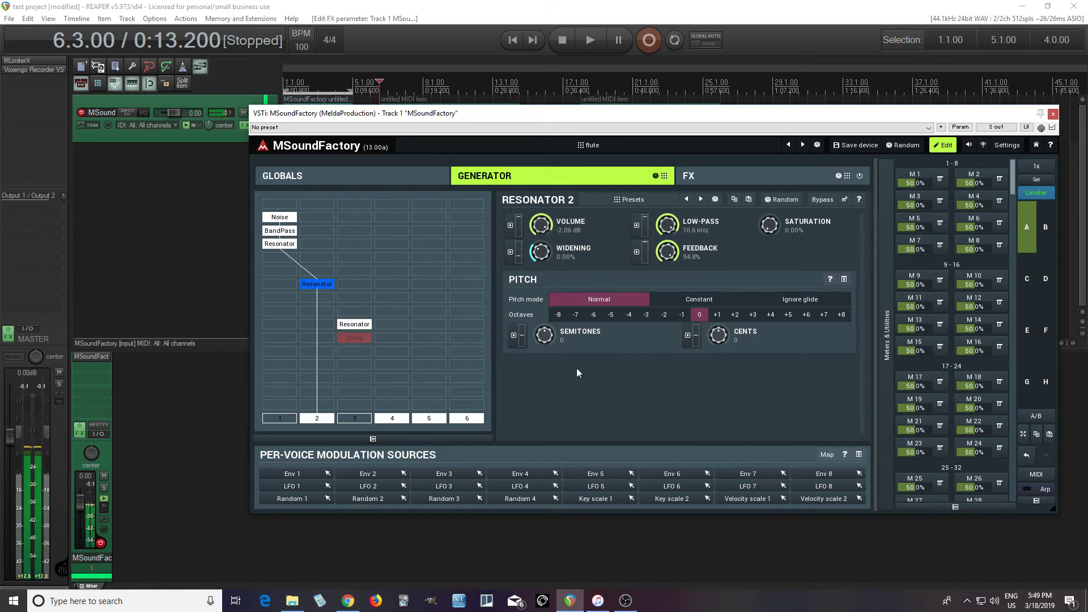
{"action": "left_click", "coordinate": [318, 418]}
{"action": "left_click", "coordinate": [357, 420]}
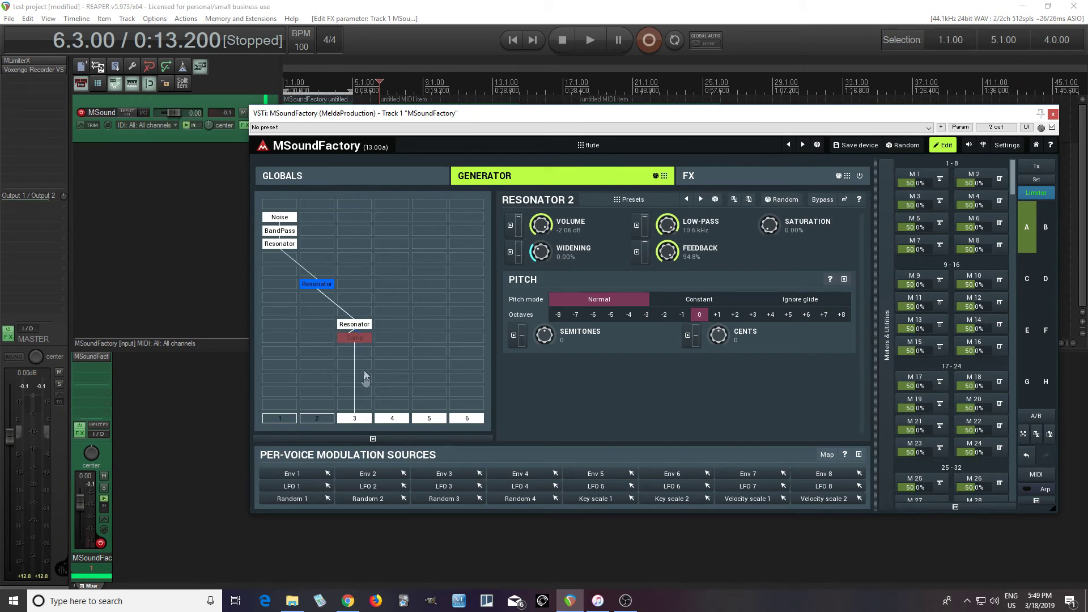